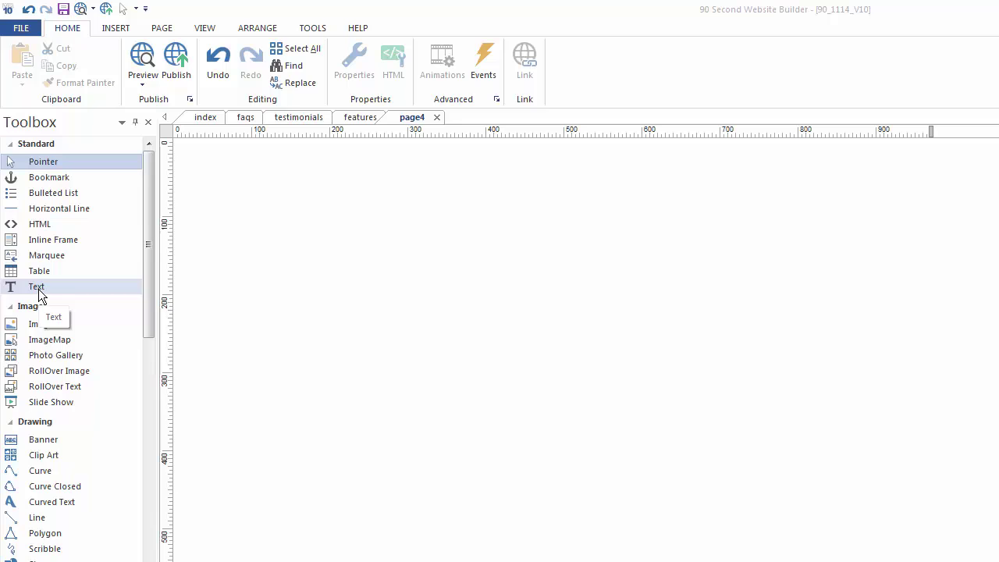
Insert a text box about 190 pixels wide near the top of the blank page4.
left_click(122, 34)
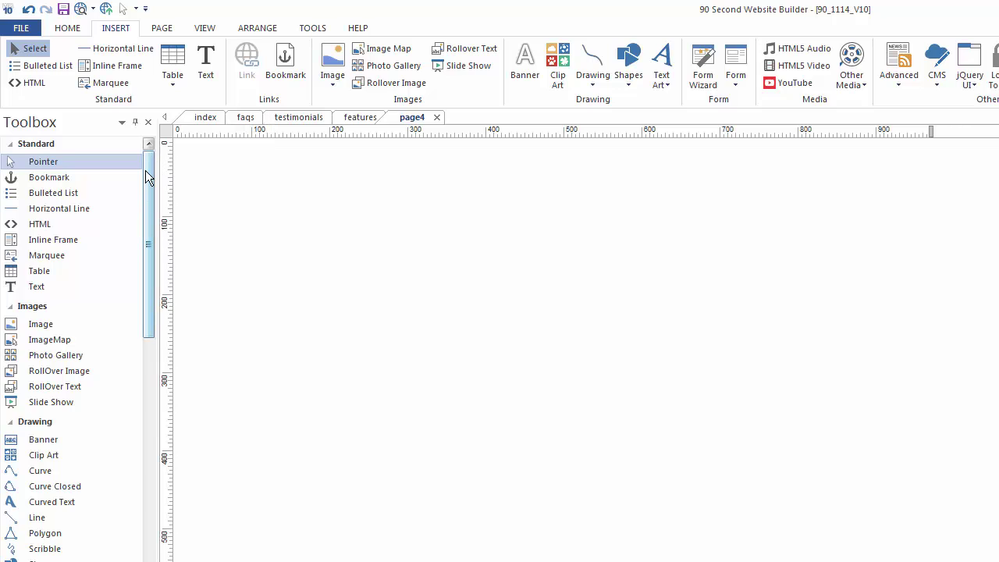
mouse_move(148, 178)
left_mouse_down()
mouse_move(143, 305)
mouse_move(89, 316)
left_mouse_up()
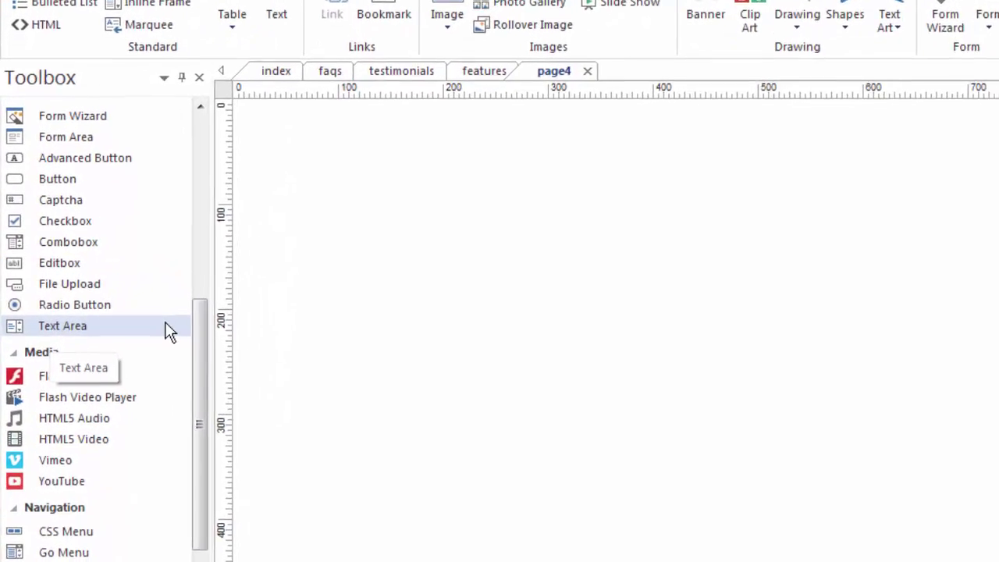
left_click_drag(250, 361, 249, 348)
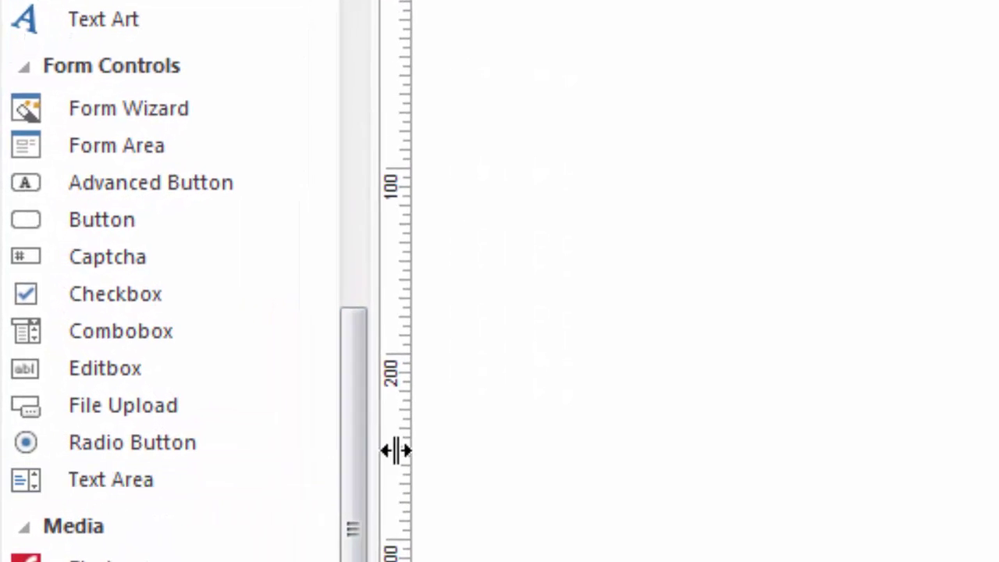
left_click_drag(356, 464, 378, 143)
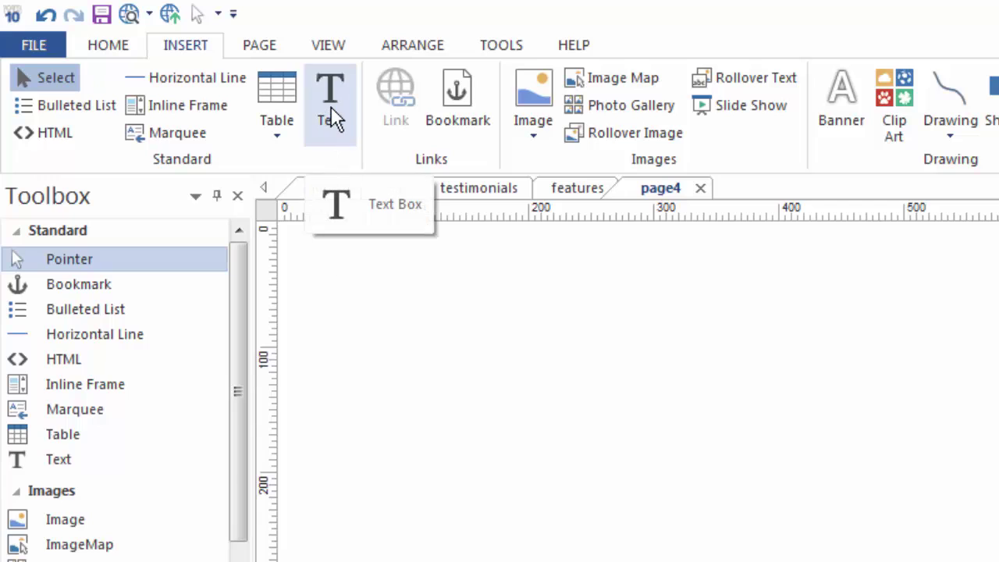
left_click(330, 109)
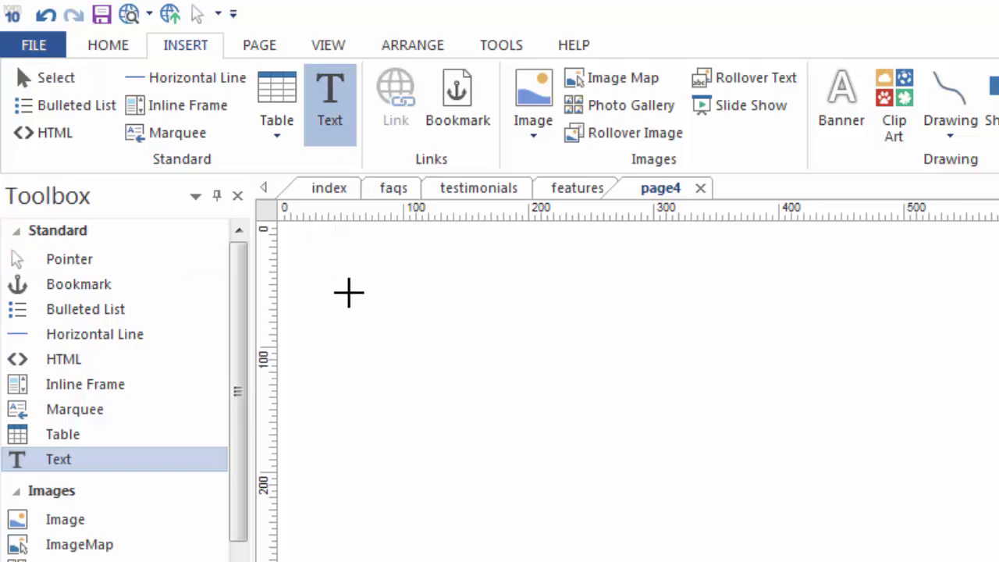
left_click_drag(349, 293, 584, 344)
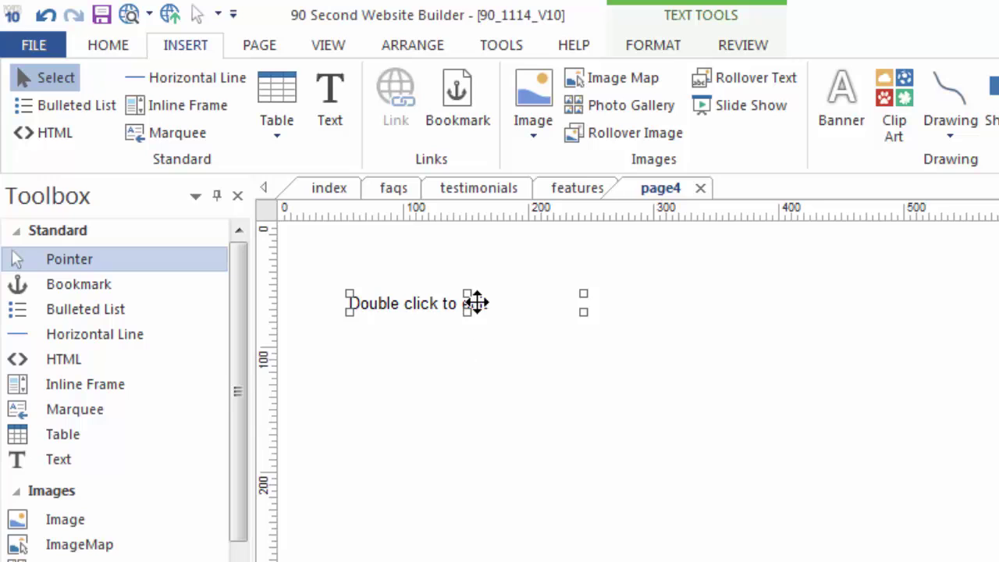
Move the text box down to about 70 pixels across and 100 pixels down the page, and deselect it.
left_click_drag(475, 301, 514, 313)
left_click_drag(610, 367, 491, 356)
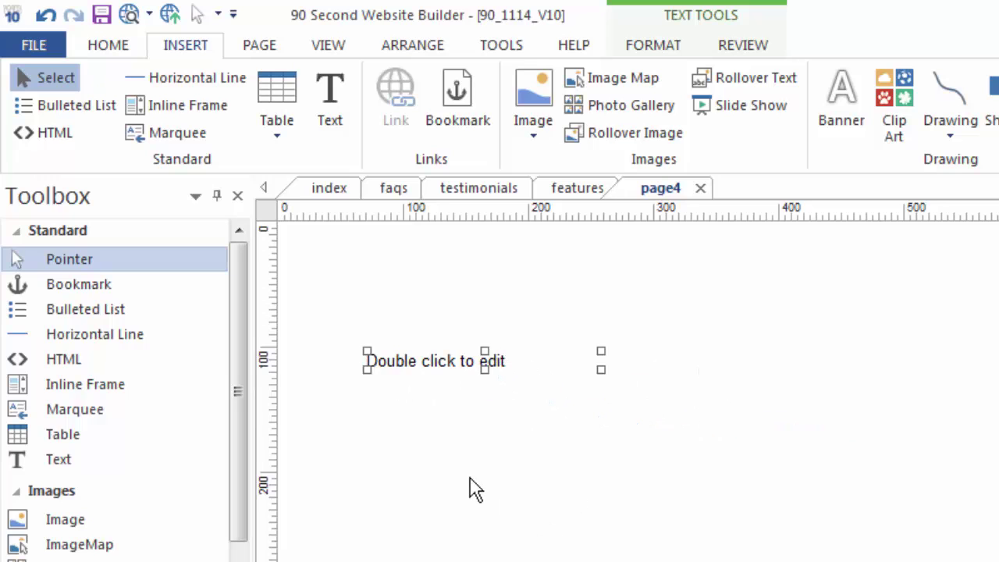
left_click(439, 455)
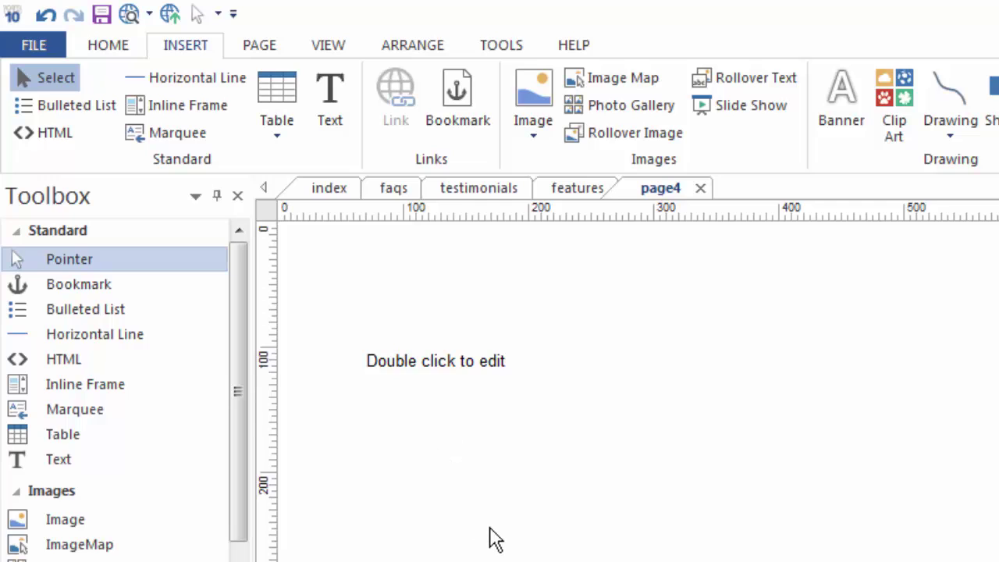
left_click(437, 367)
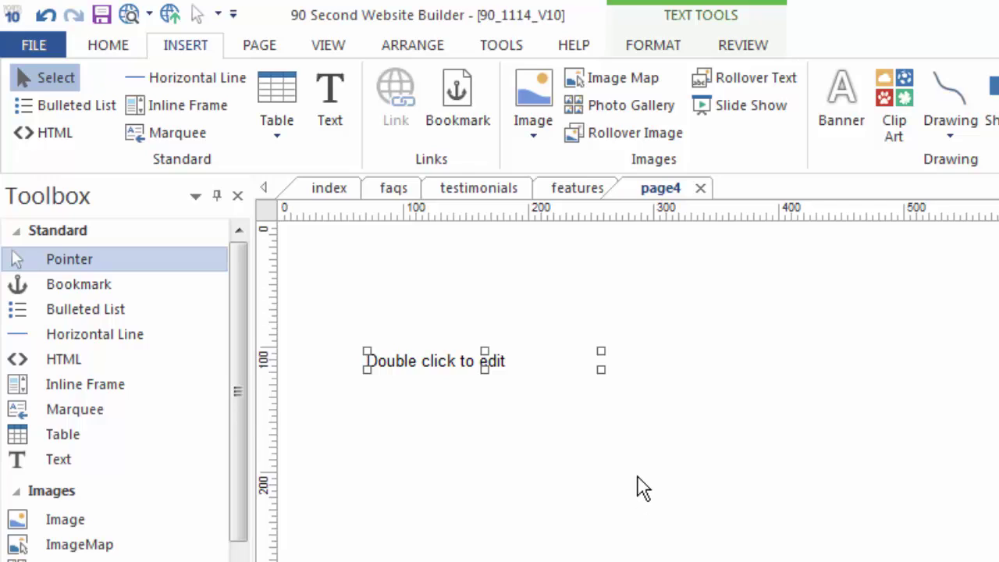
left_click(490, 360)
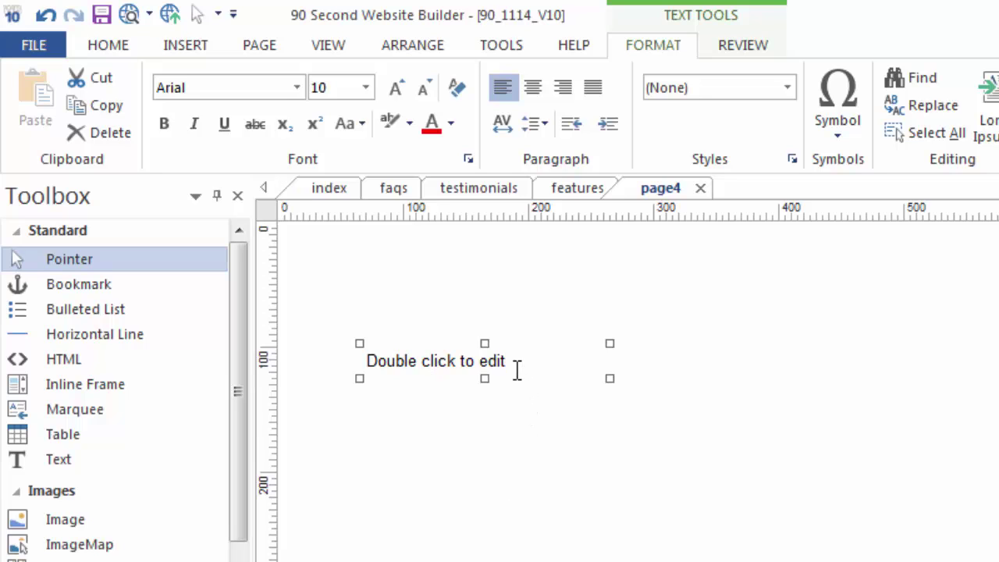
left_click_drag(510, 360, 343, 372)
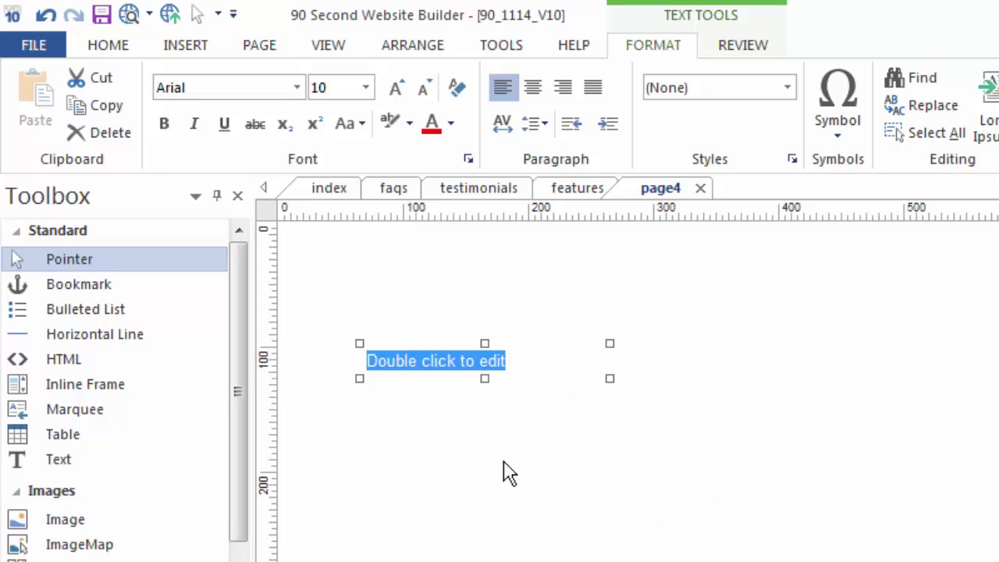
left_click(463, 459)
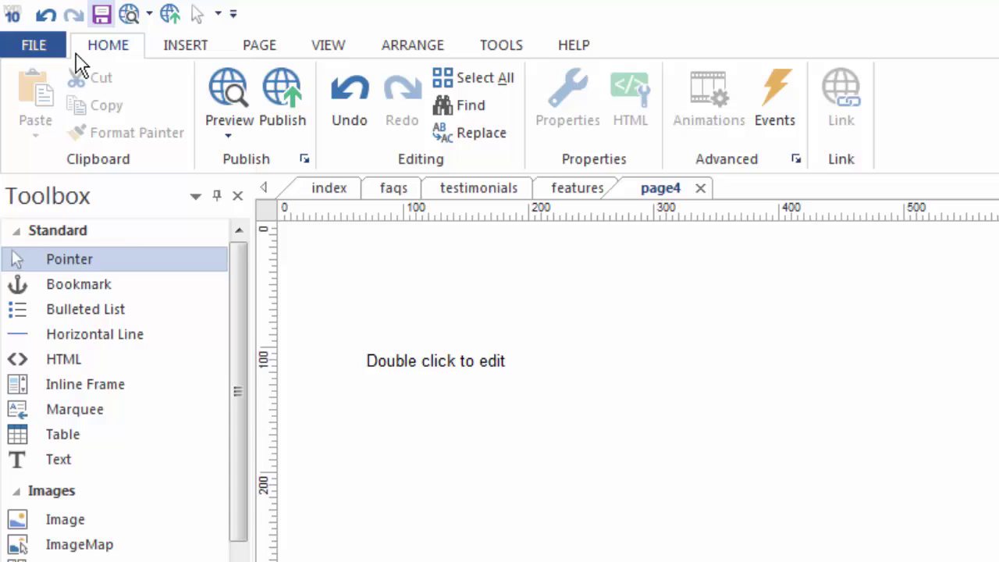
Replace the text box's placeholder text with one paragraph of Lorem Ipsum text.
left_click(440, 362)
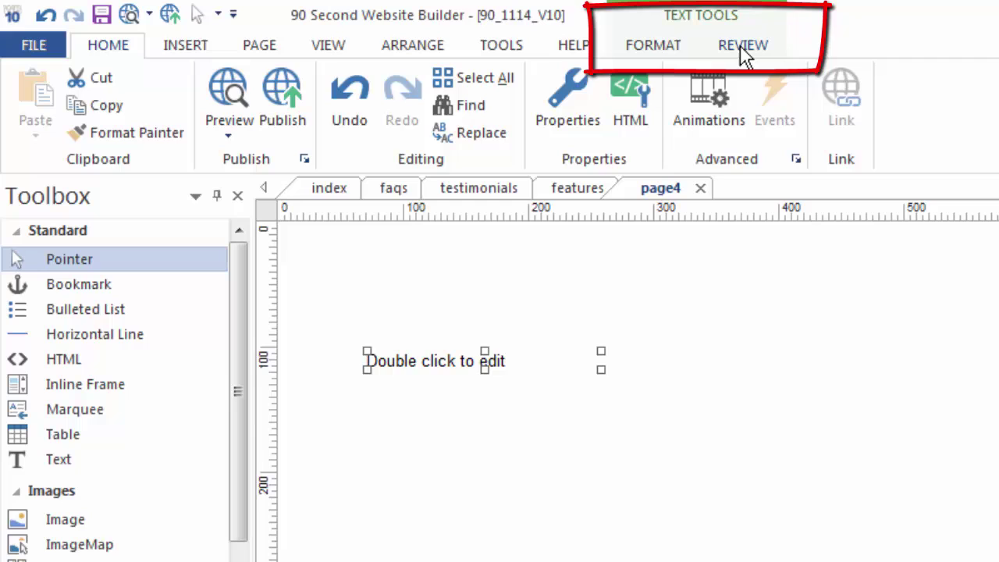
double_click(514, 361)
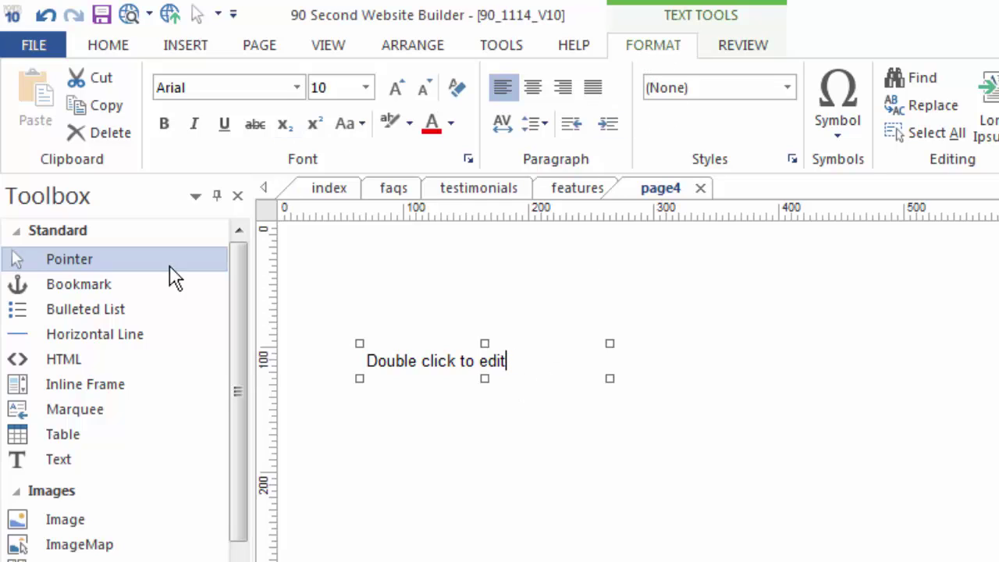
left_click_drag(515, 362, 356, 356)
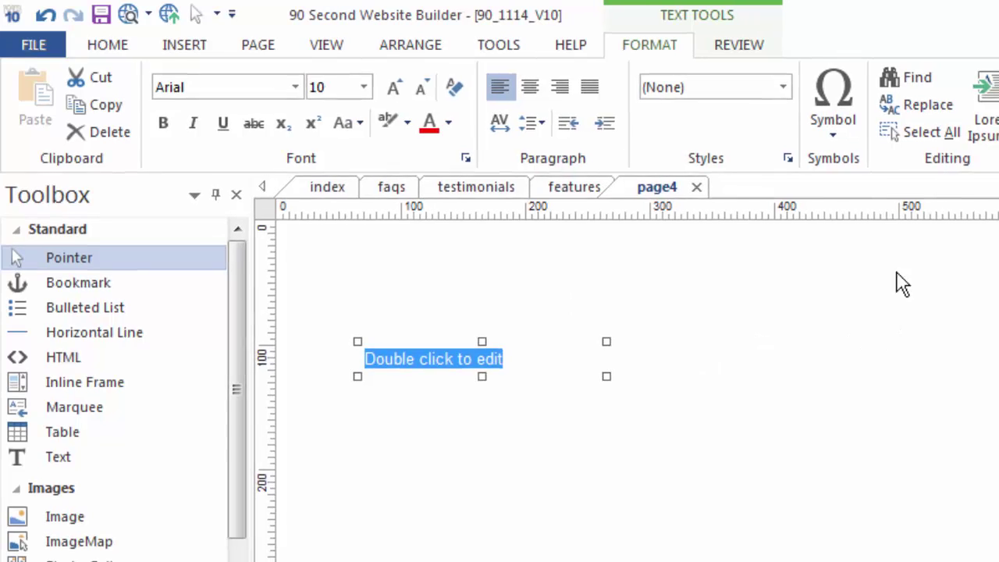
left_click(836, 131)
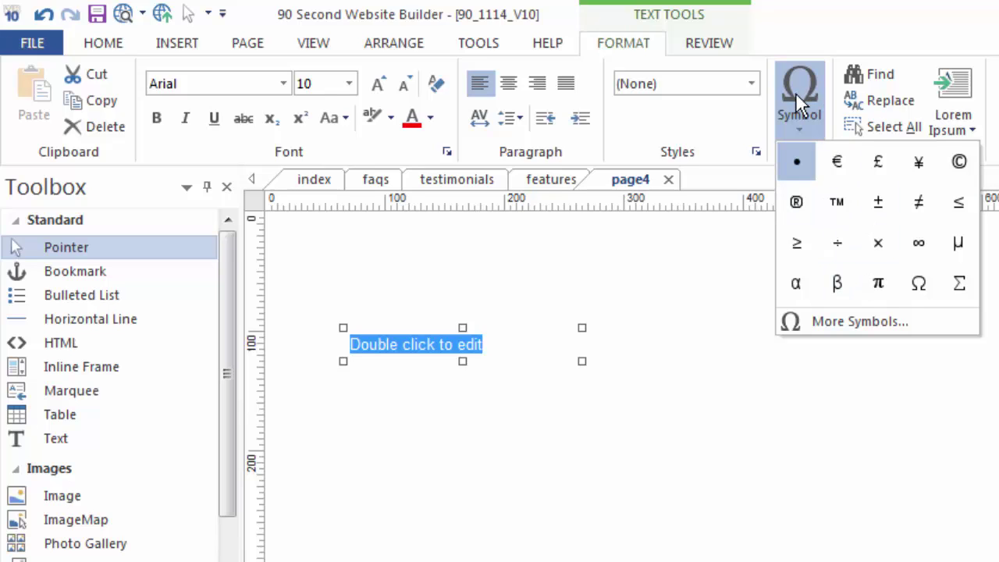
left_click(769, 480)
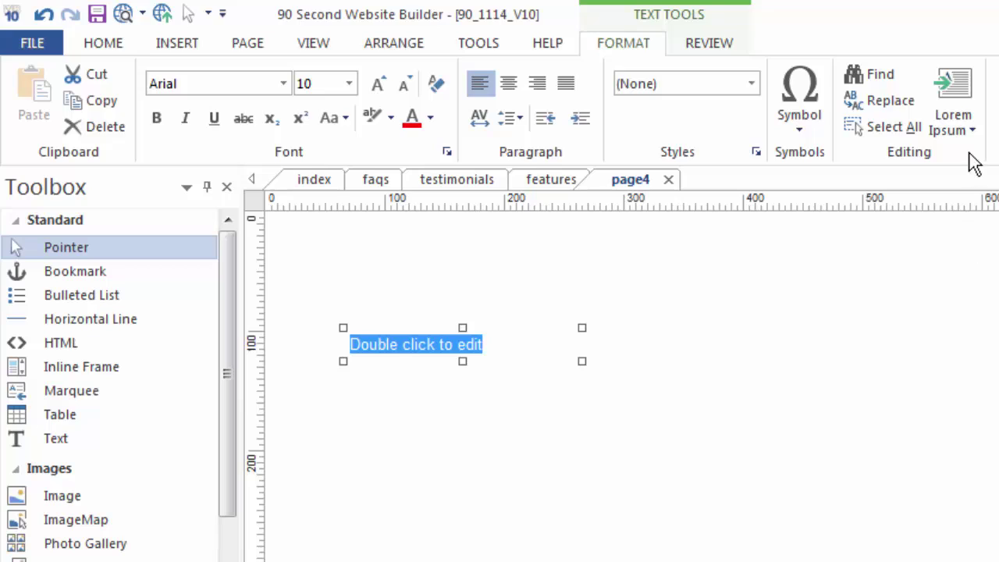
left_click(972, 128)
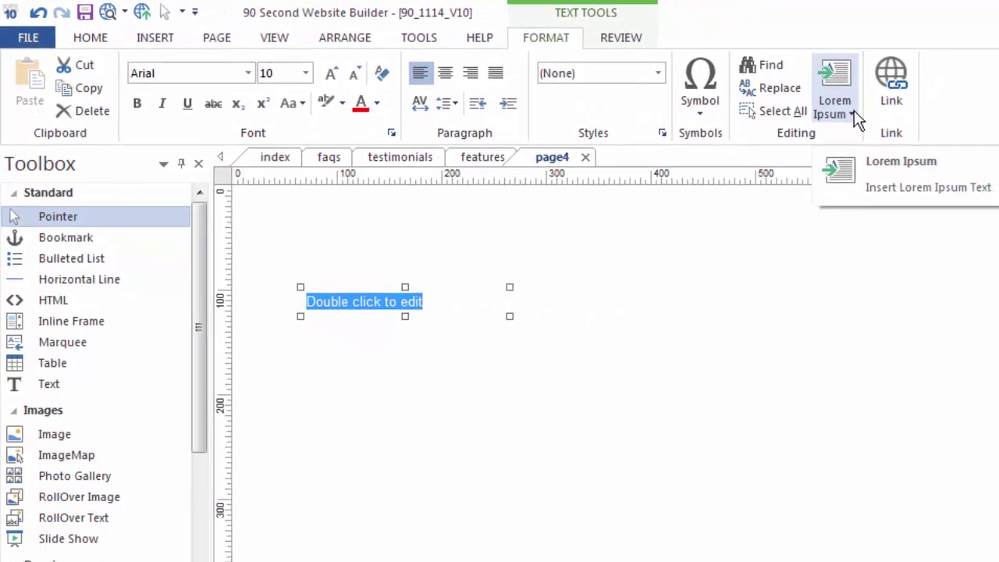
left_click(964, 264)
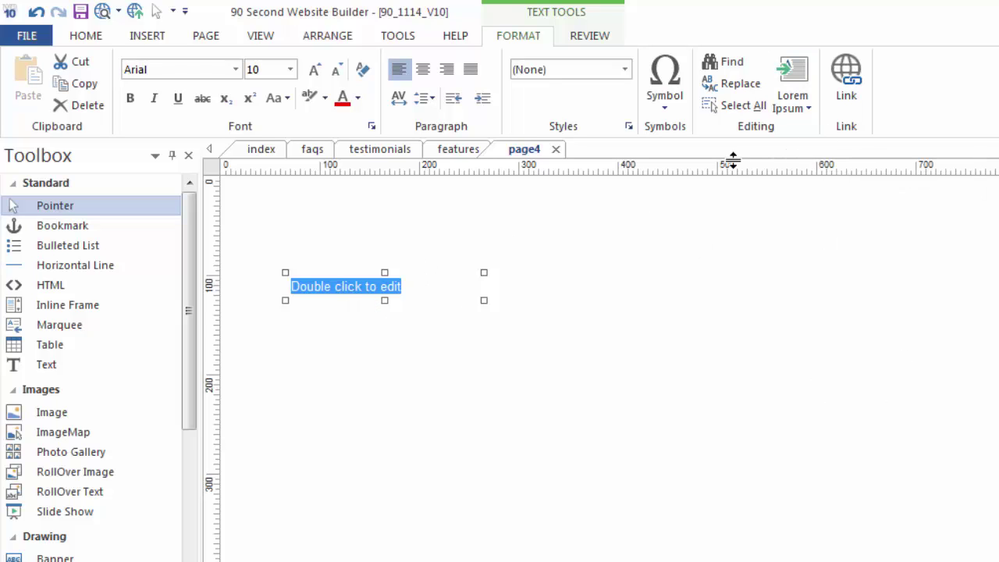
left_click(809, 109)
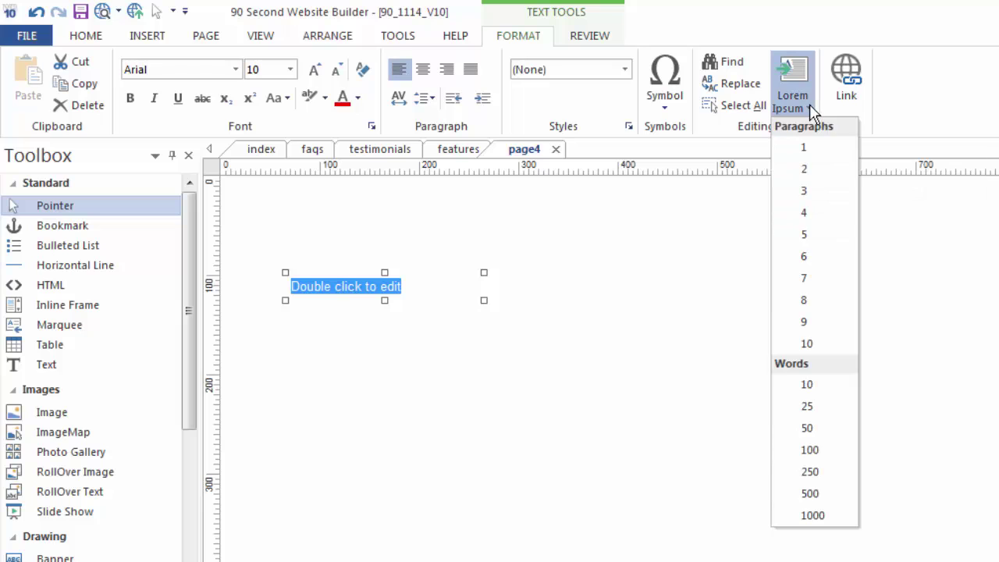
left_click(805, 150)
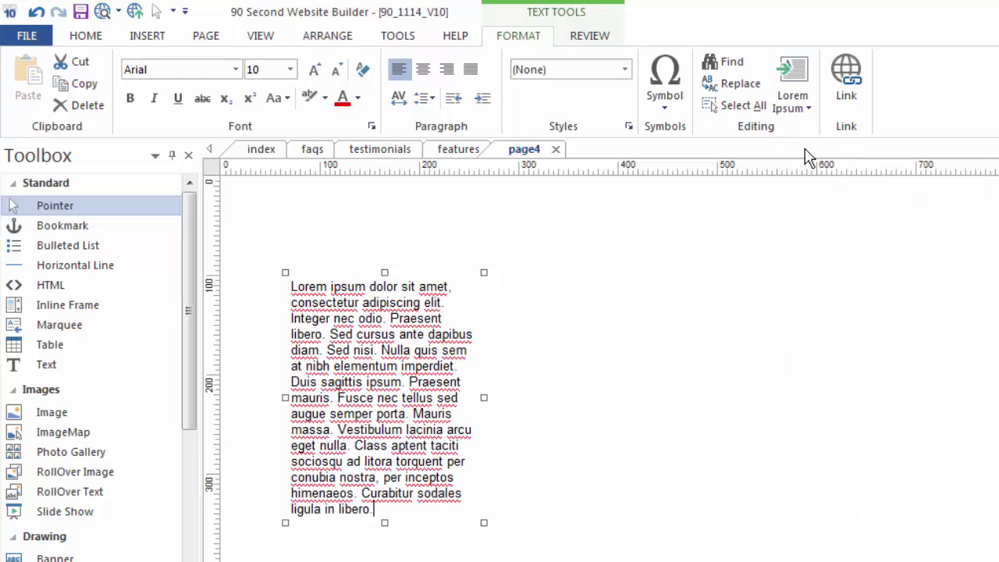
left_click(573, 363)
Widen the Lorem Ipsum text box to about 235 pixels and shift it about 30 pixels to the right.
left_click(419, 351)
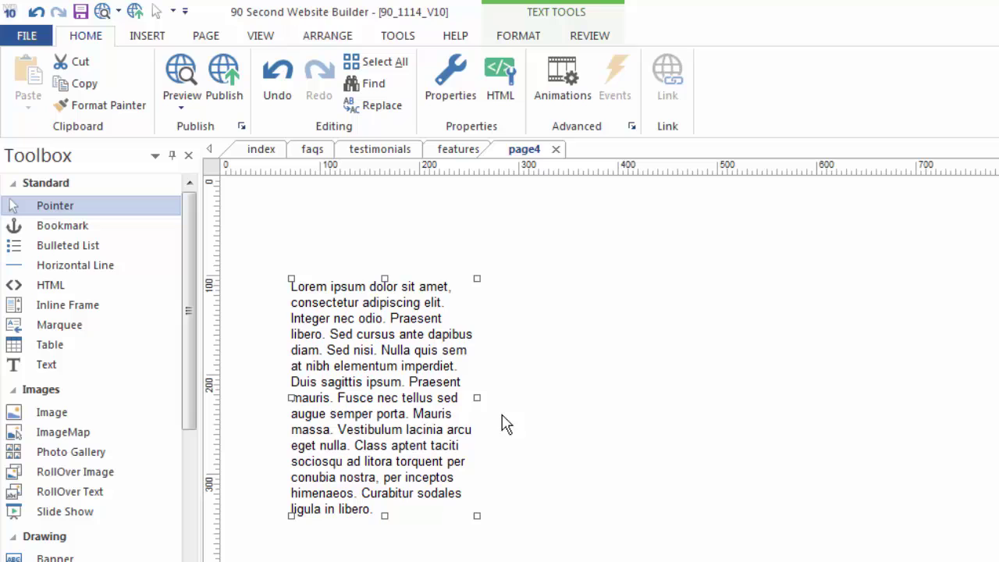
left_click_drag(374, 365, 409, 388)
left_click_drag(510, 421, 560, 414)
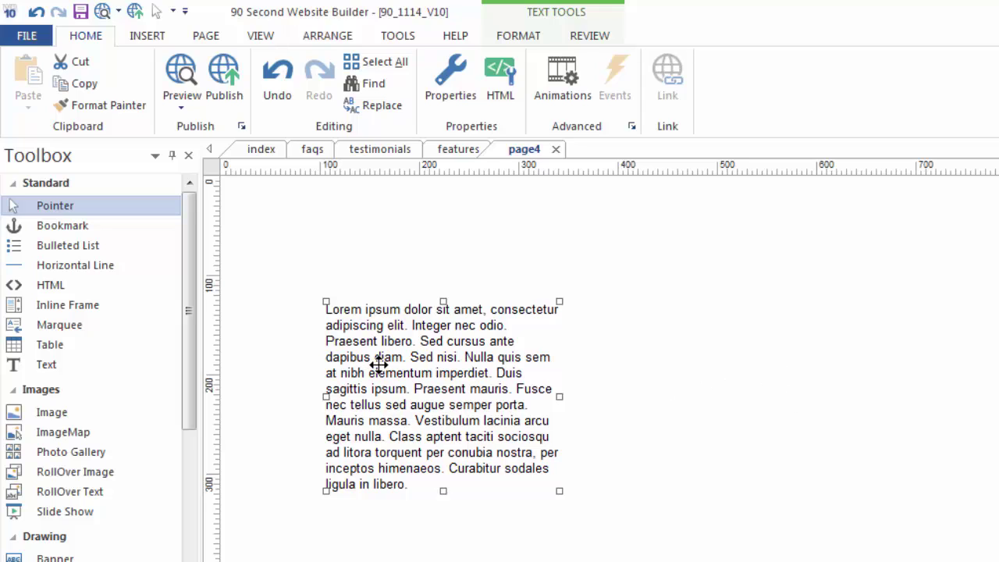
left_click_drag(429, 364, 424, 344)
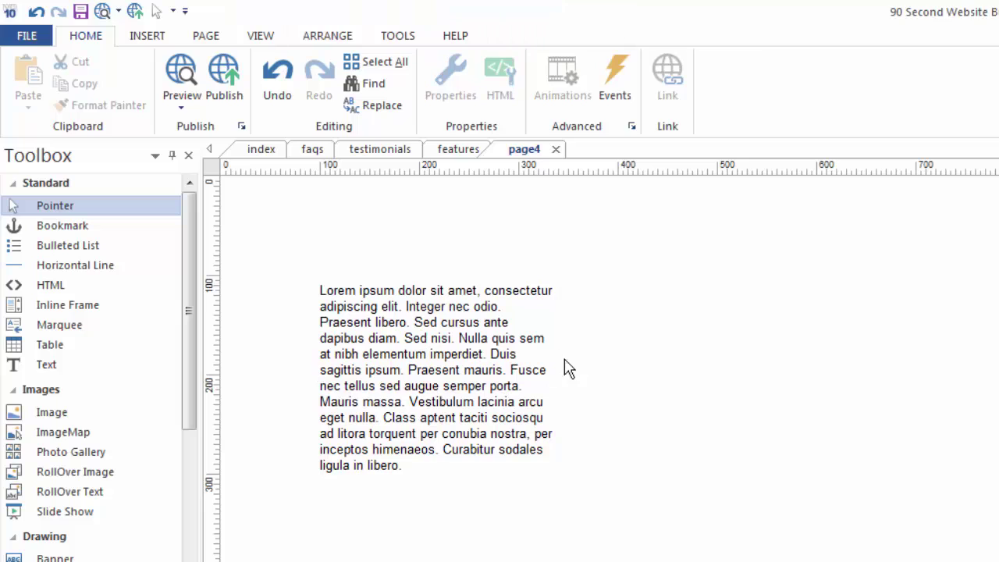
Select the word "libero" in the third line and examine the available fonts without changing it.
double_click(446, 341)
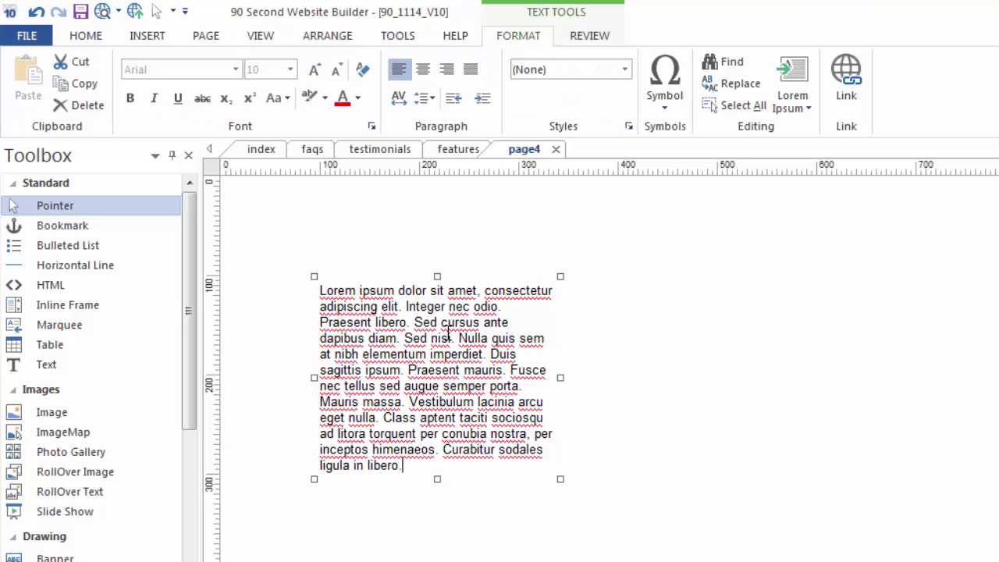
double_click(388, 322)
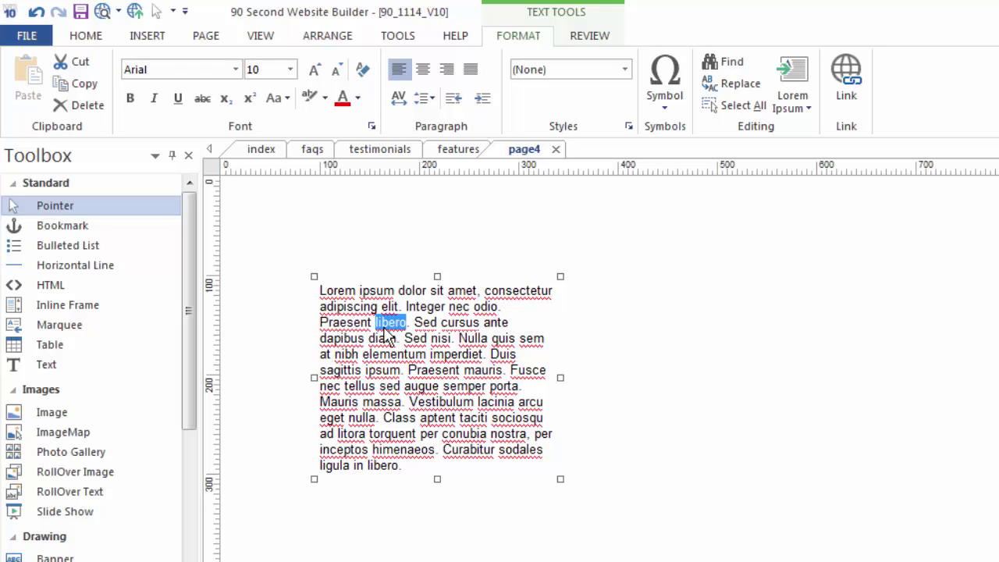
left_click(237, 70)
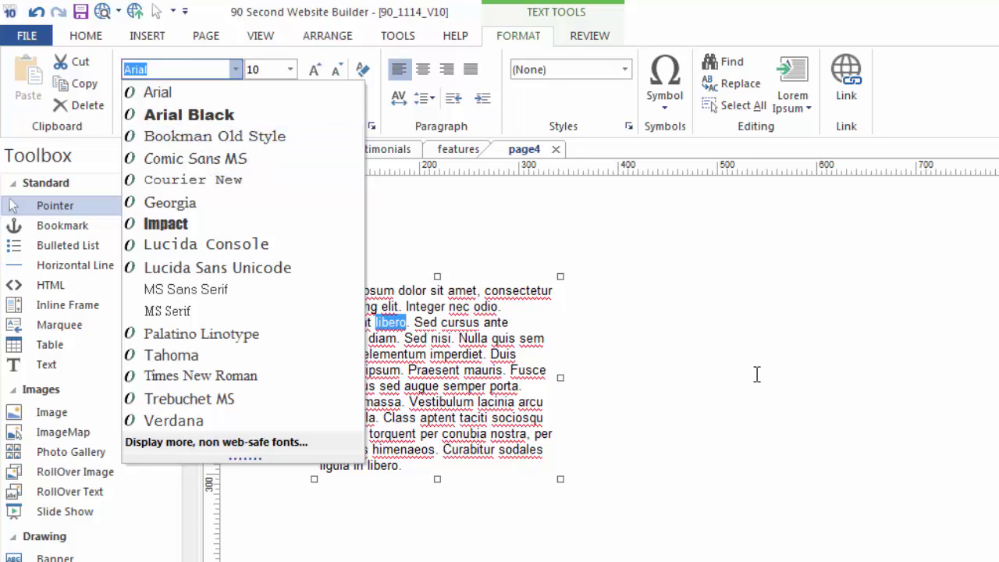
key("Escape")
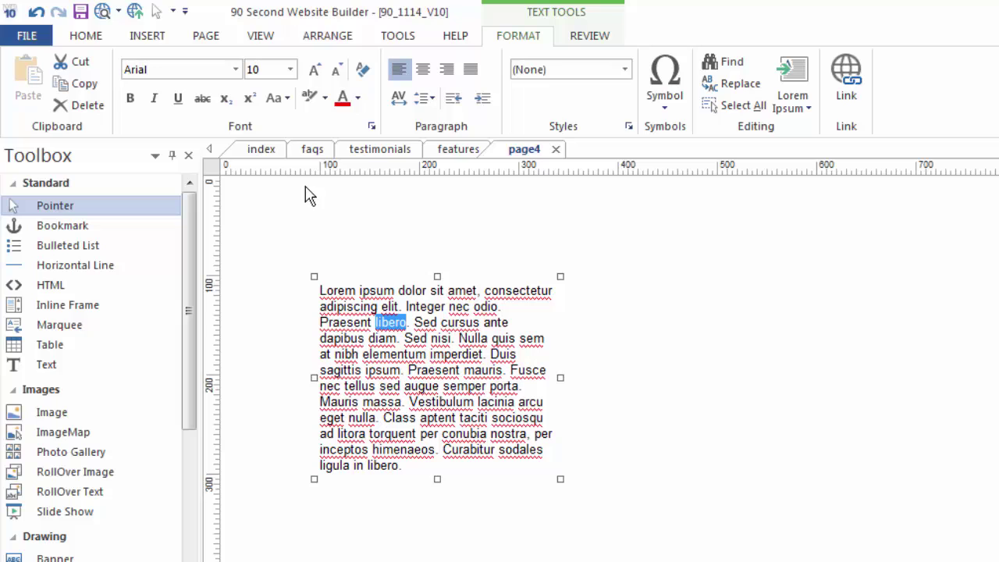
Examine the separate text boxes on the index page, including the tagline, the introduction, the free trial text and the "1. Download" heading.
left_click(263, 150)
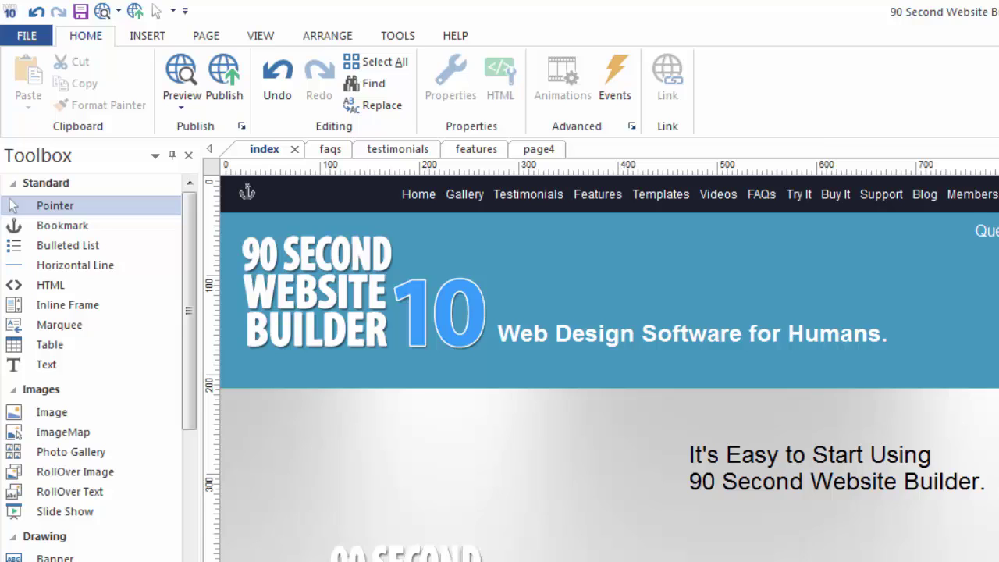
left_click(673, 337)
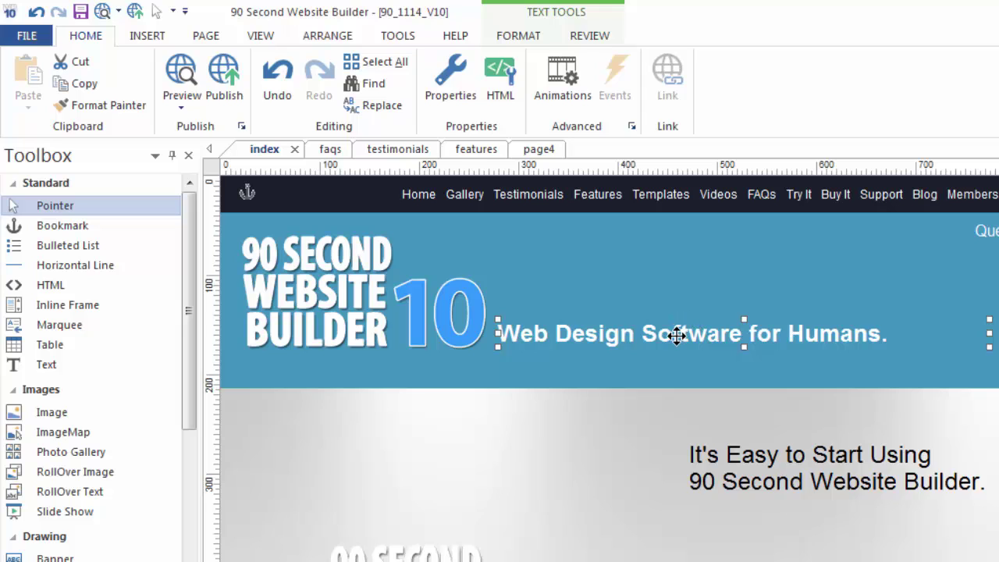
double_click(675, 335)
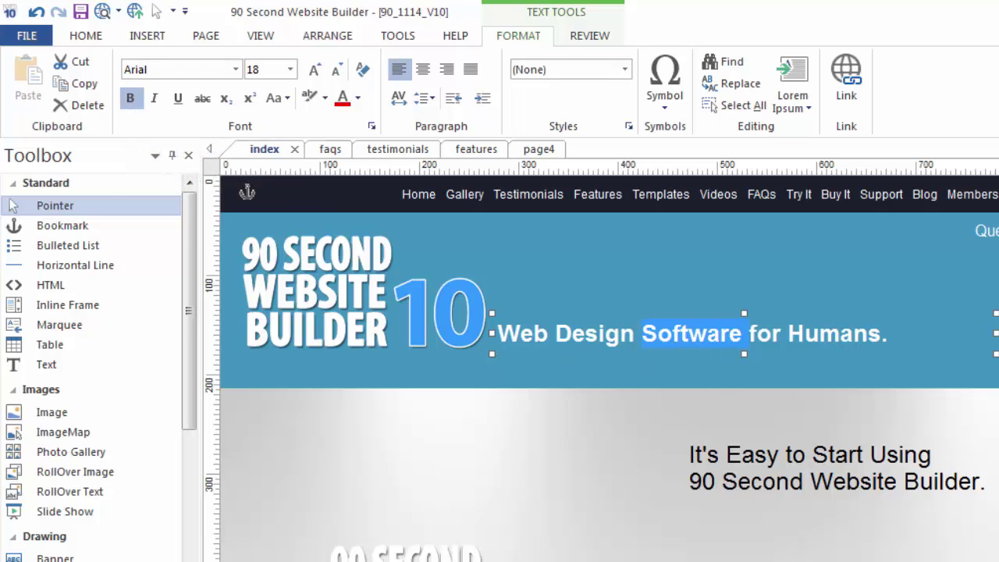
left_click(891, 434)
left_click(849, 459)
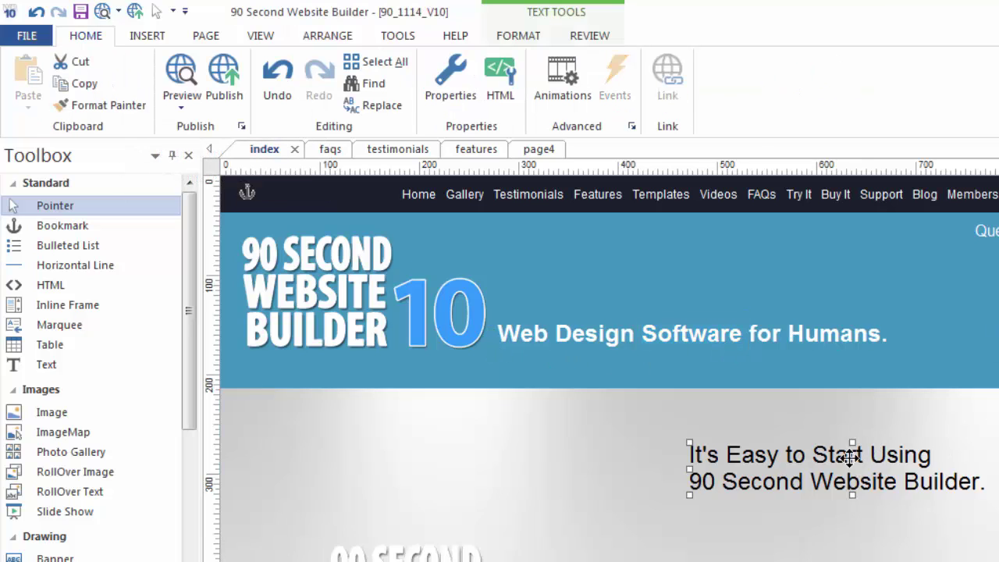
left_click(768, 554)
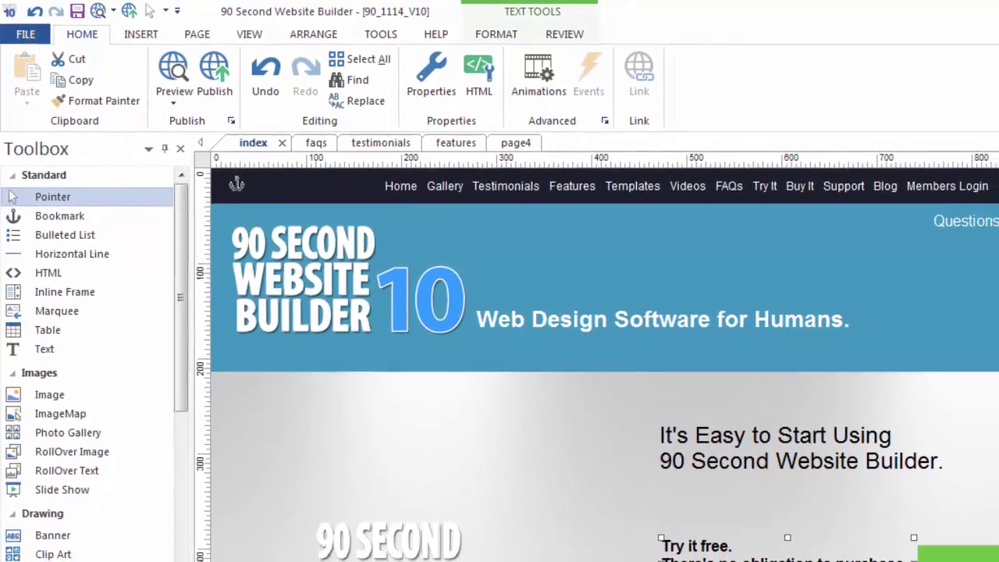
scroll(597, 359, "down", 5)
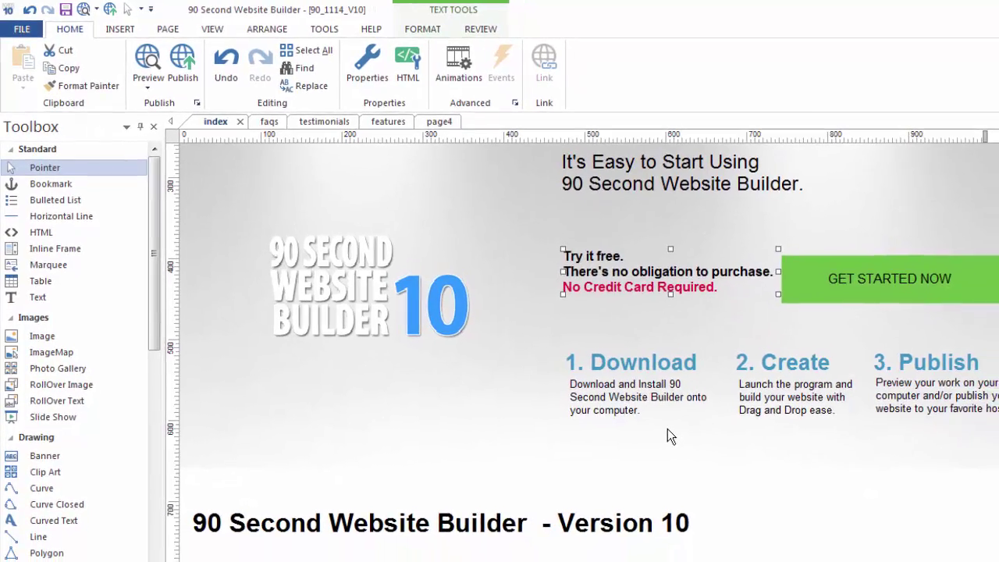
left_click(607, 355)
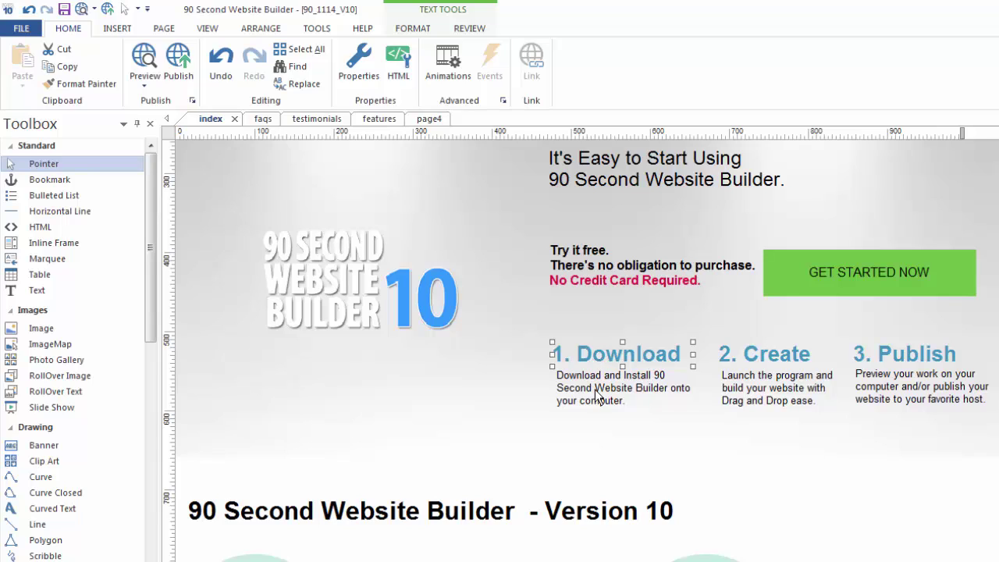
Examine the separate description text boxes beneath the Download, Create and Publish headings, comparing the download description with its heading.
left_click(596, 388)
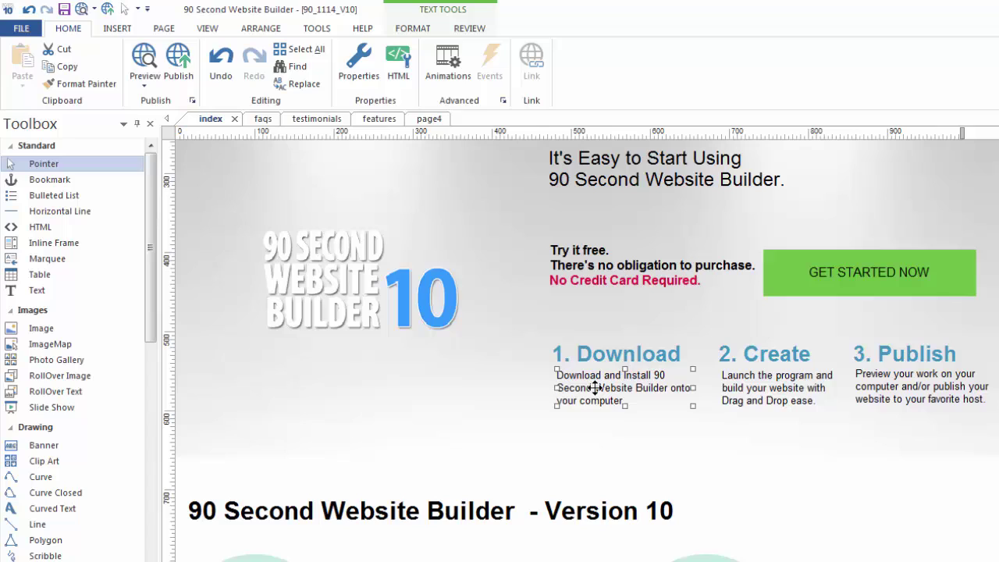
left_click(781, 386)
left_click(922, 391)
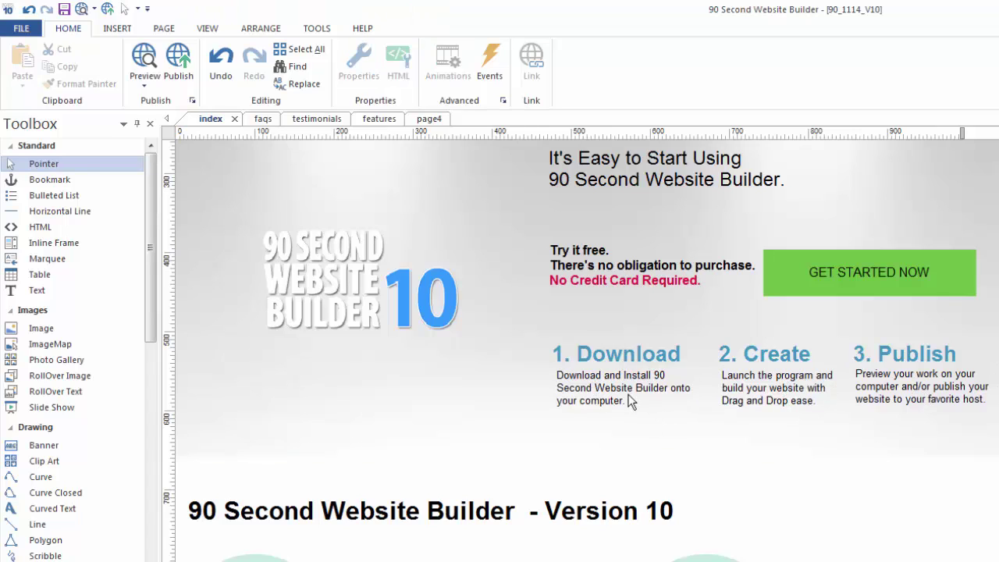
left_click(603, 383)
left_click(601, 355)
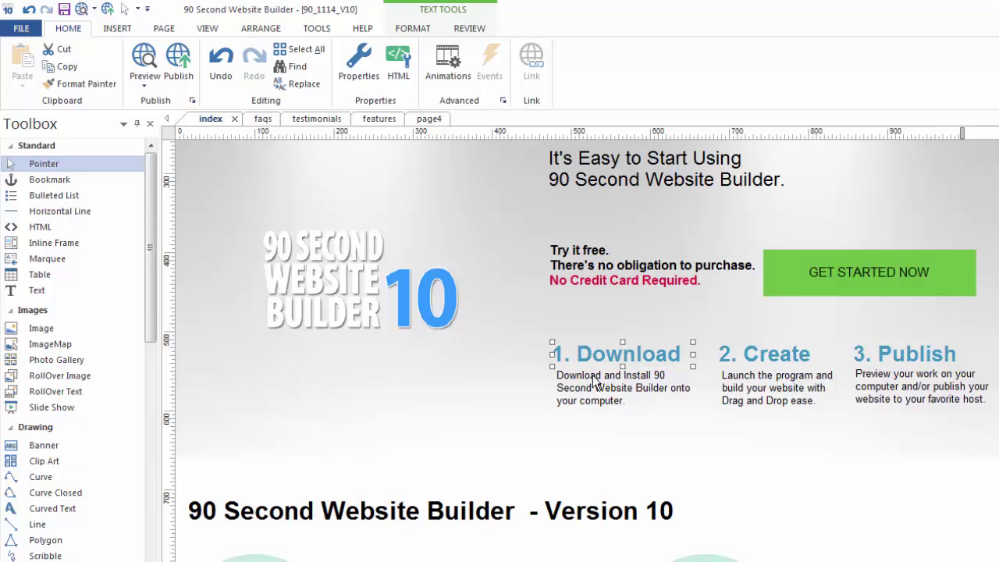
left_click(594, 378)
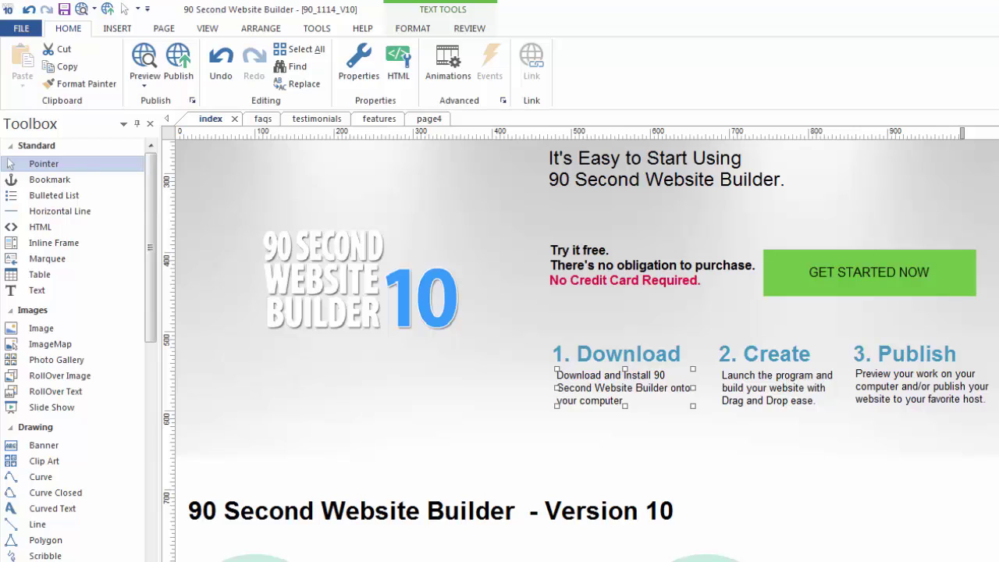
Examine the text boxes further down the index page, from the Version 10 heading and Responsive Design to the video and free trial sections.
scroll(585, 351, "down", 2)
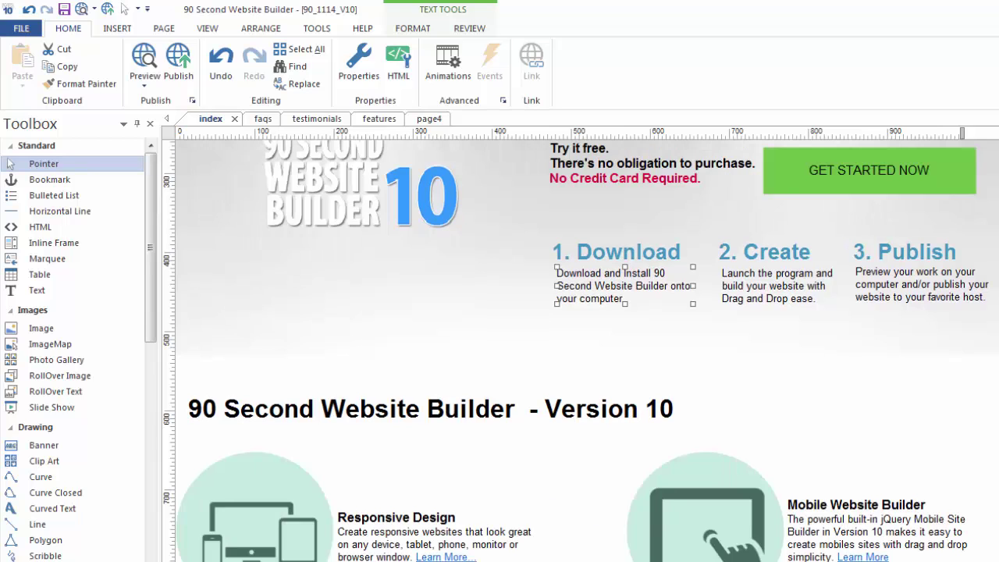
scroll(585, 351, "down", 2)
scroll(585, 352, "down", 2)
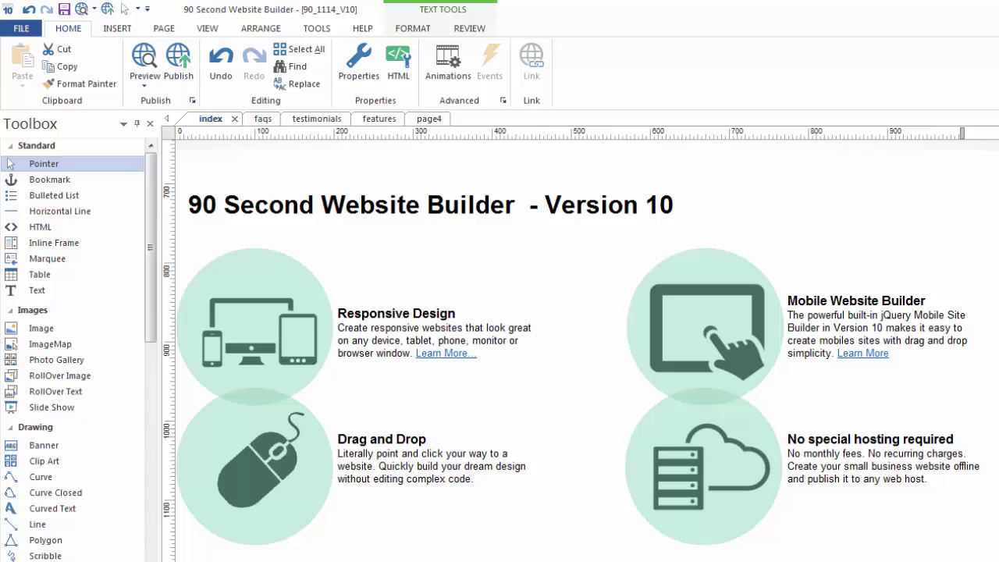
left_click(390, 204)
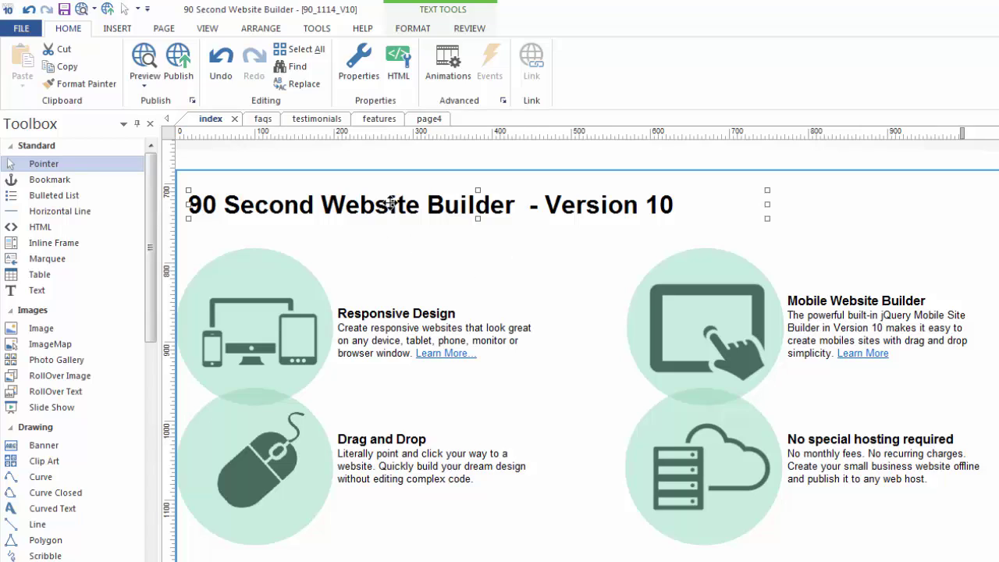
left_click(409, 331)
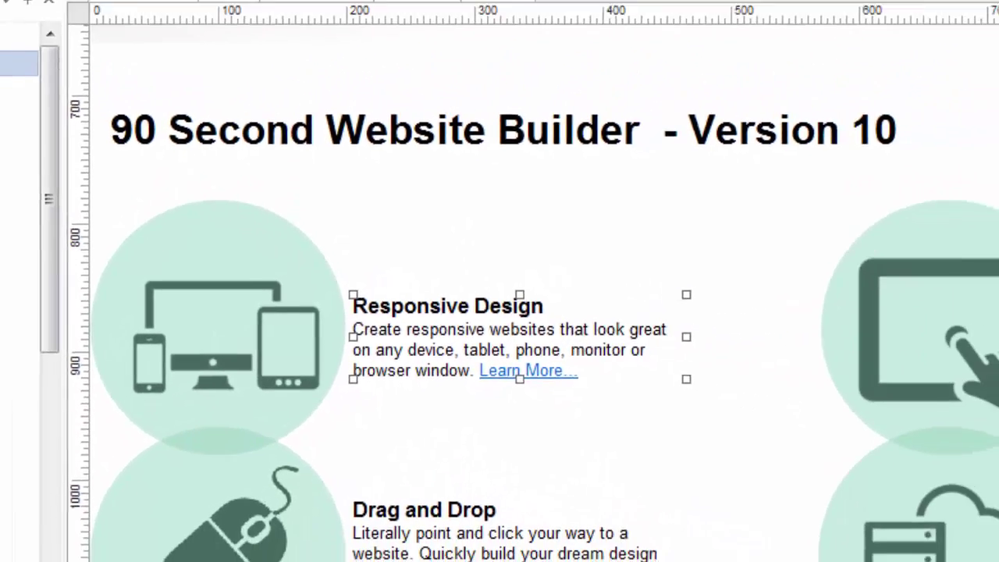
scroll(500, 312, "down", 4)
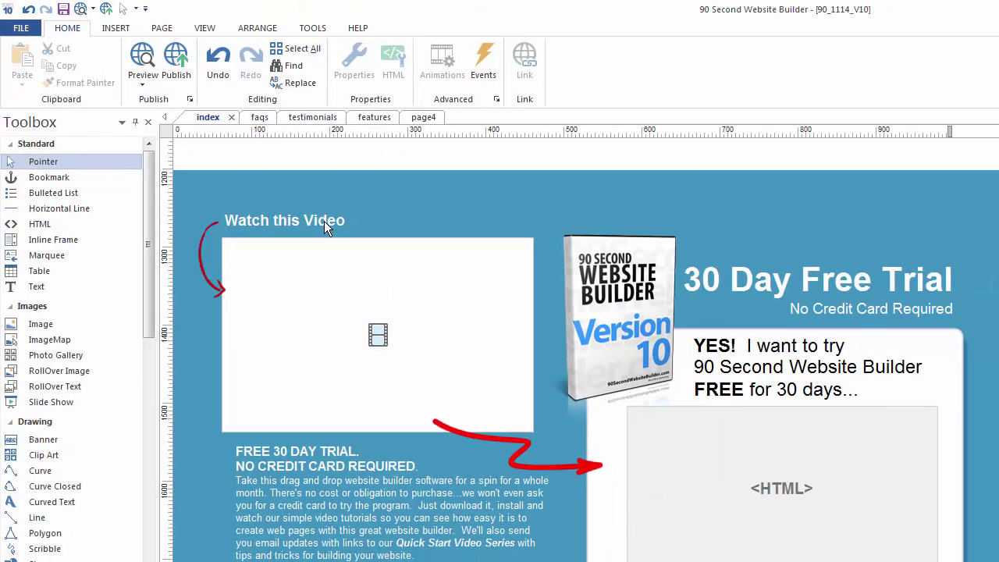
left_click(323, 221)
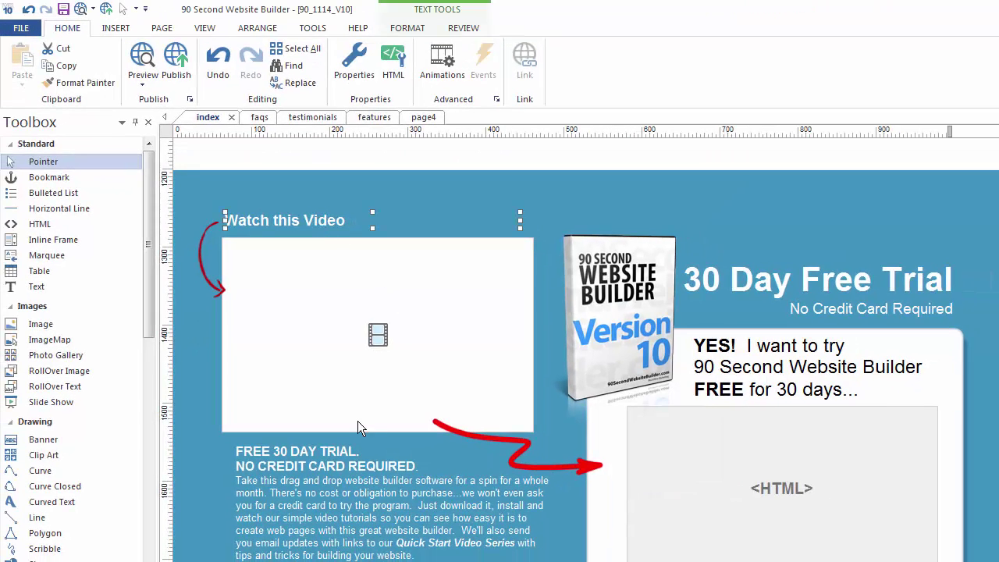
left_click(360, 509)
left_click(768, 362)
key("Escape")
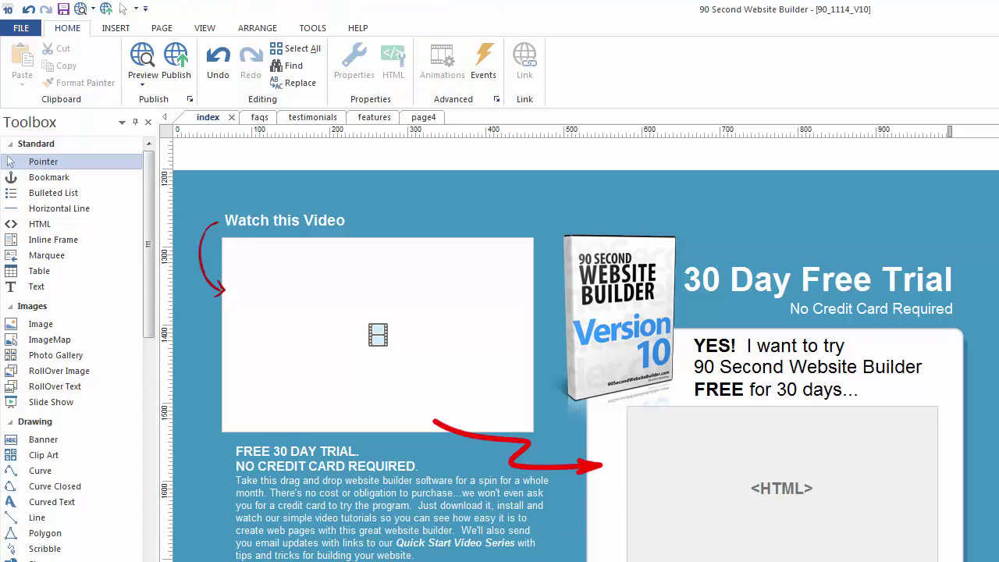
Rotate the testimonial text on the yellow note slightly counterclockwise and nudge it slightly to the left.
scroll(577, 351, "down", 5)
scroll(578, 351, "down", 3)
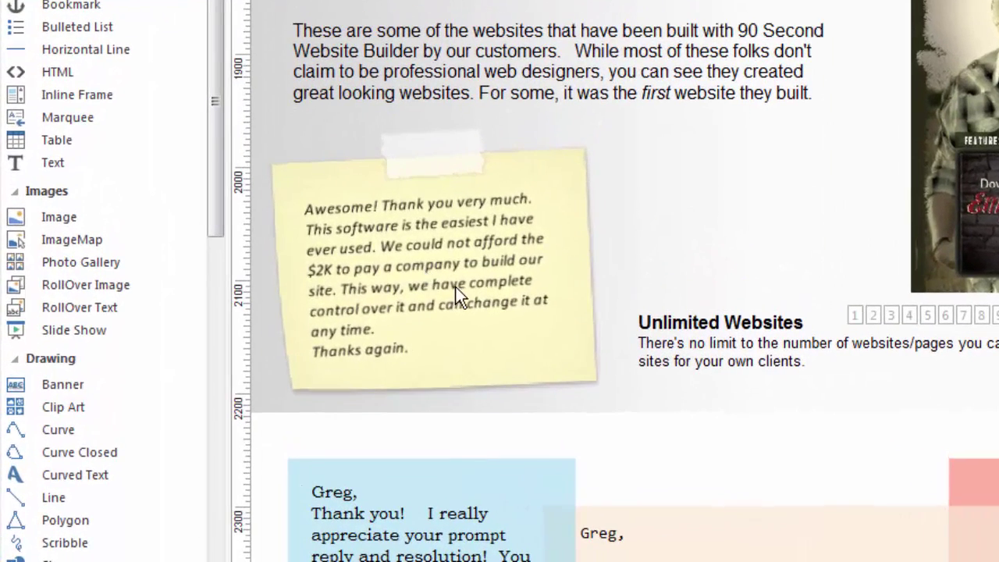
left_click(420, 263)
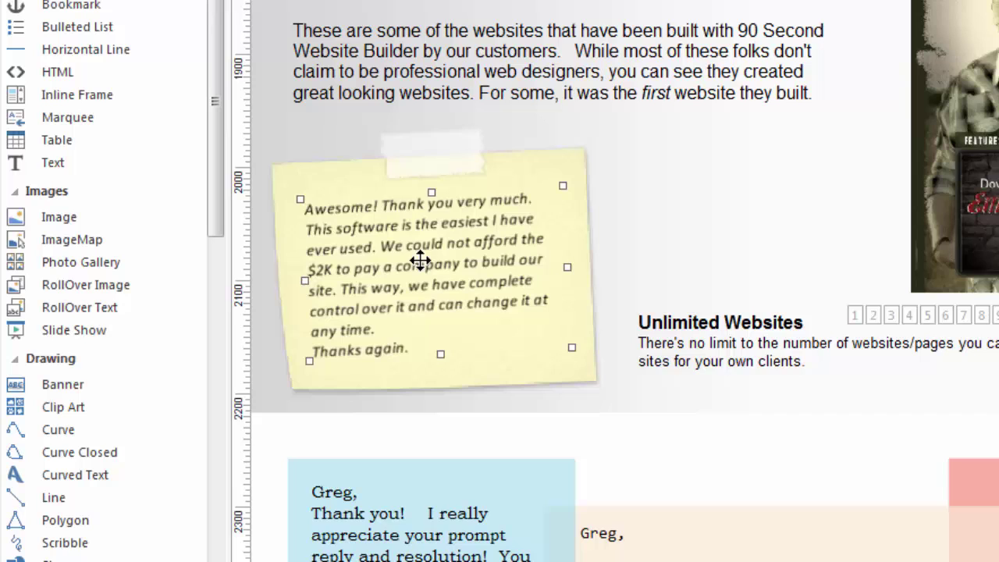
mouse_move(428, 281)
left_mouse_down()
mouse_move(520, 273)
mouse_move(432, 274)
left_mouse_up()
right_click(432, 275)
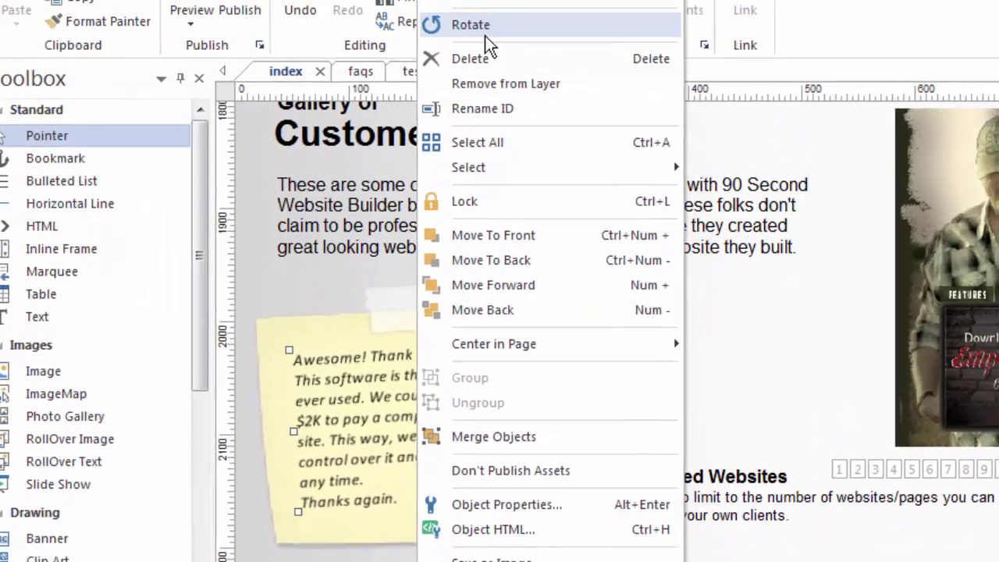
left_click(484, 31)
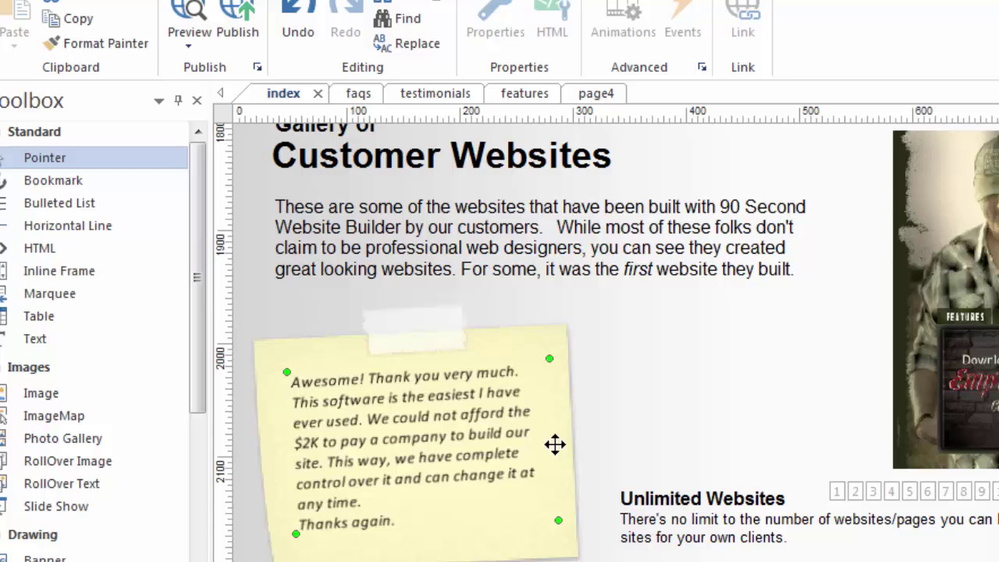
left_click_drag(548, 356, 548, 354)
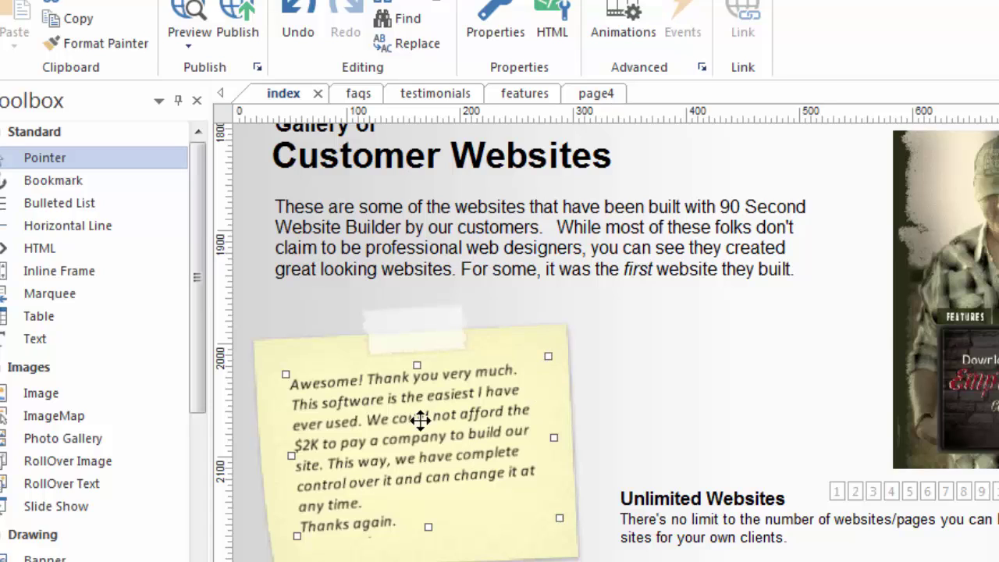
left_click_drag(401, 438, 399, 439)
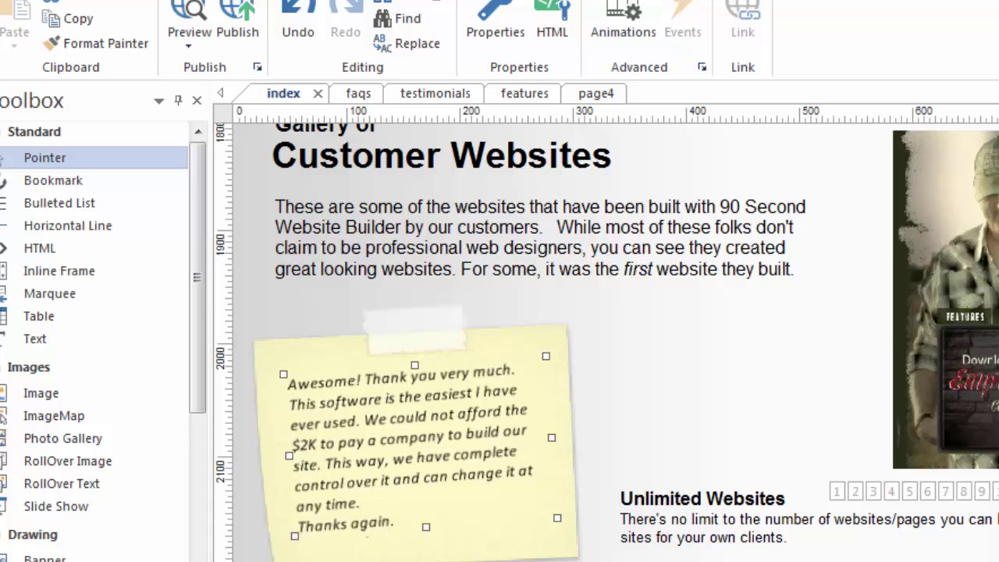
key("Escape")
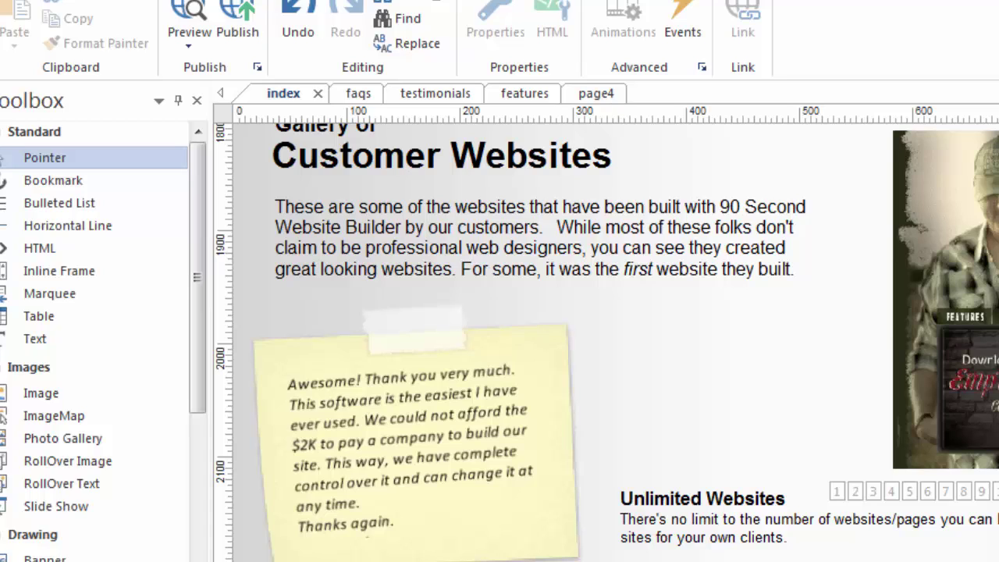
Open the text properties of the introductory paragraph under the Customer Websites heading.
left_click(612, 244)
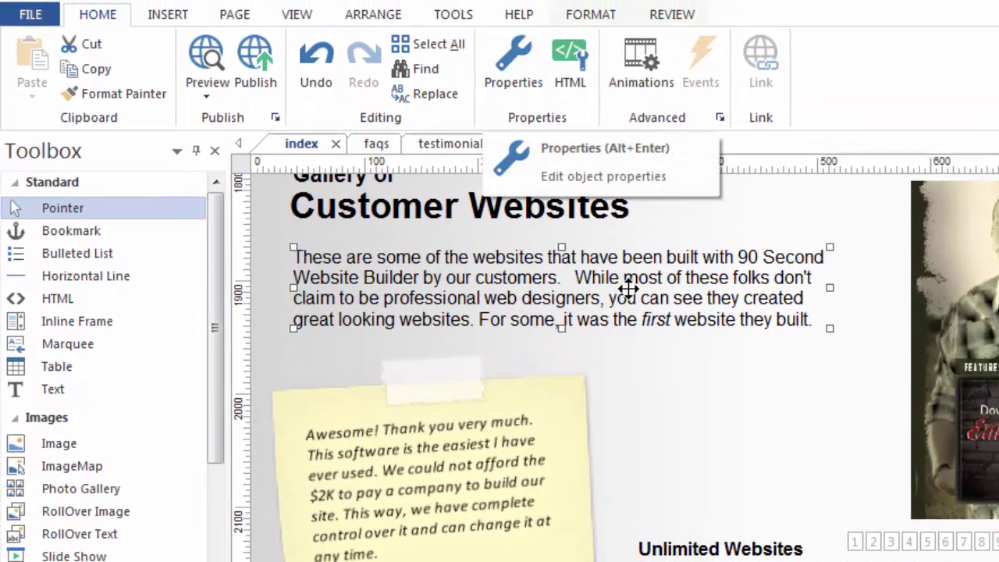
right_click(673, 275)
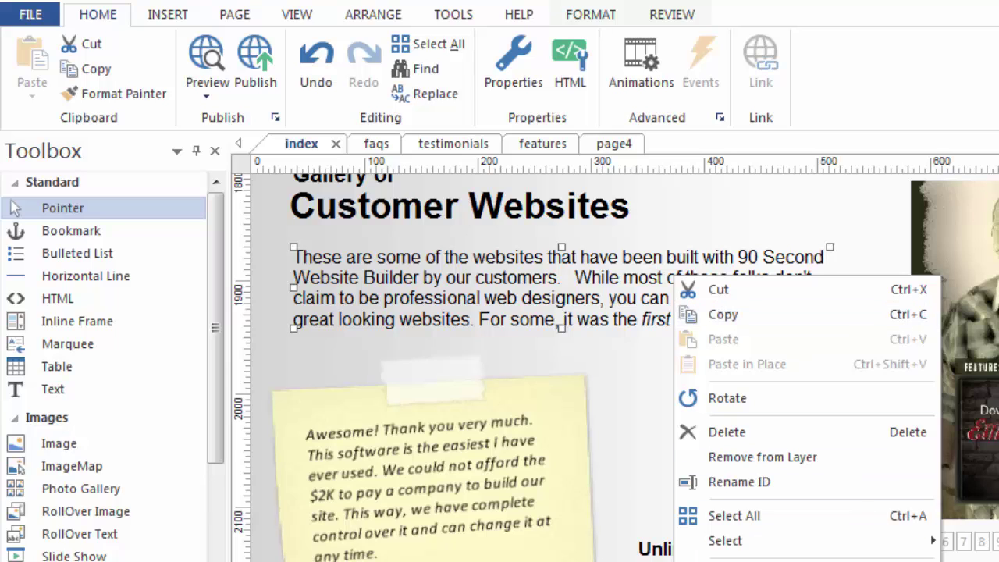
left_click(515, 67)
left_click_drag(962, 307, 729, 191)
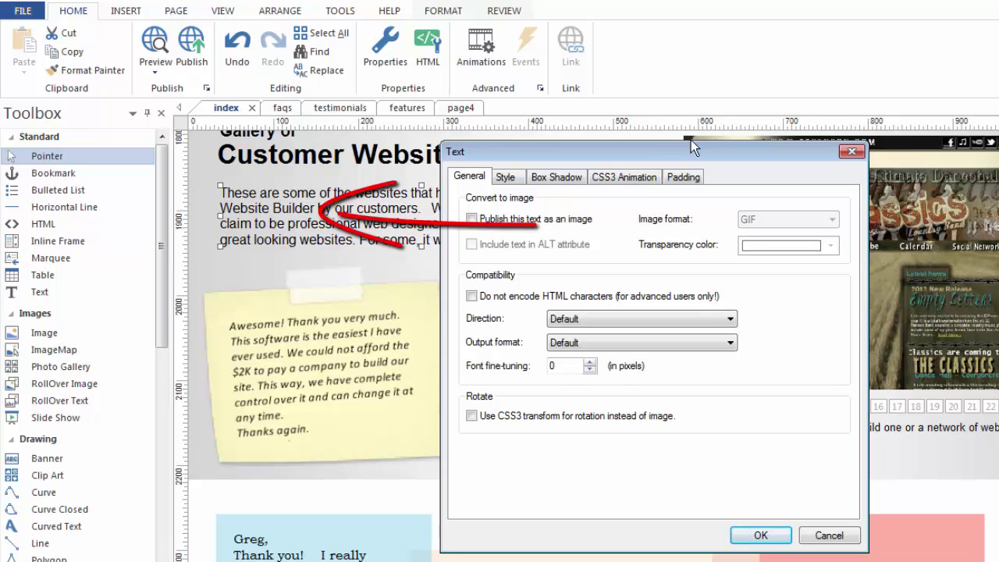
left_click_drag(684, 146, 659, 137)
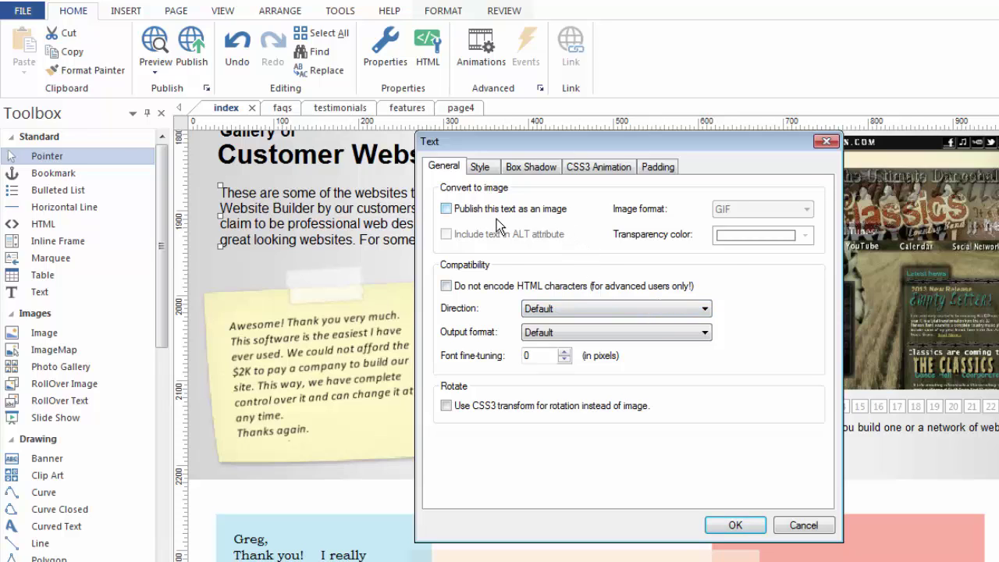
Try the option that publishes the paragraph's text as an image.
left_click(447, 209)
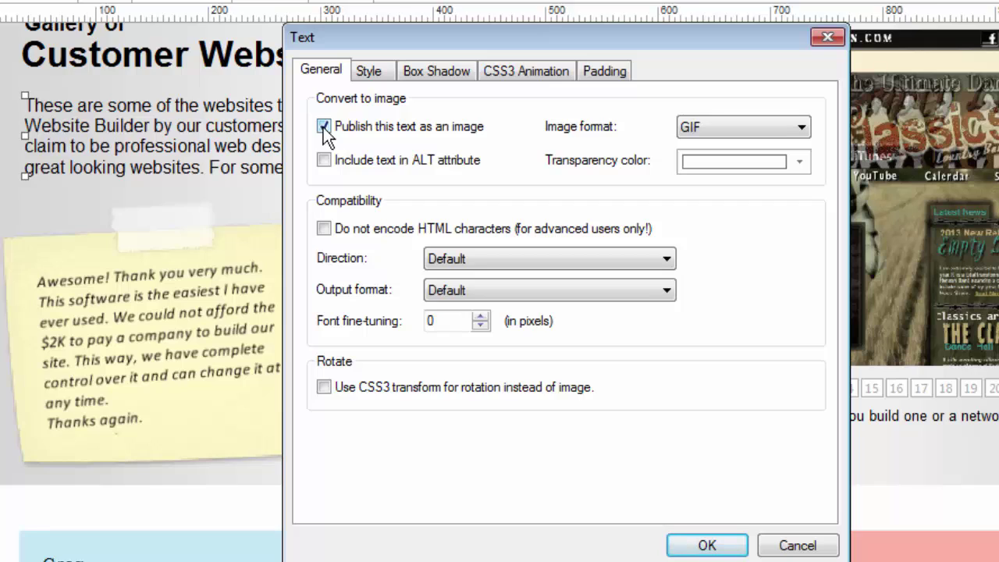
left_click(324, 126)
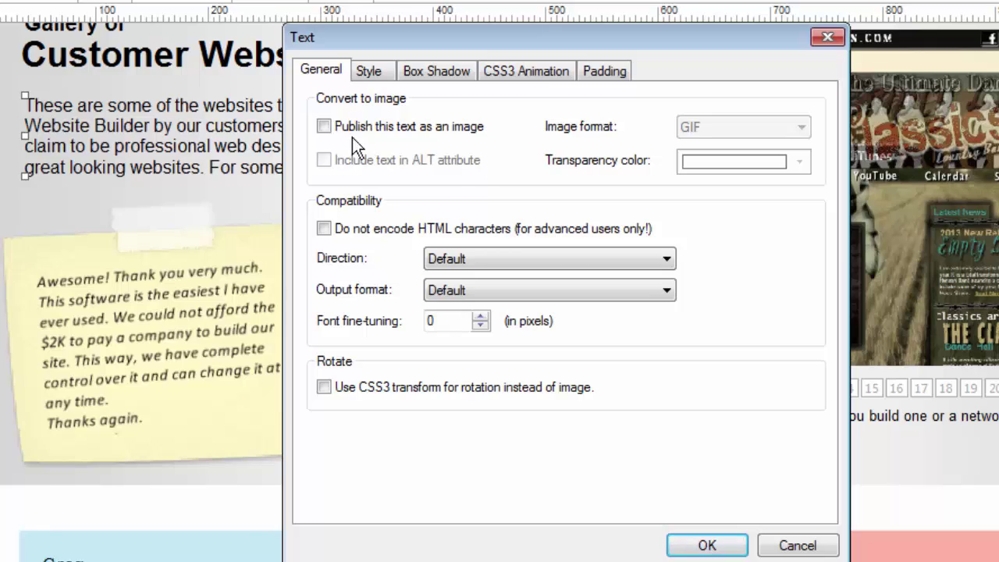
left_click(323, 125)
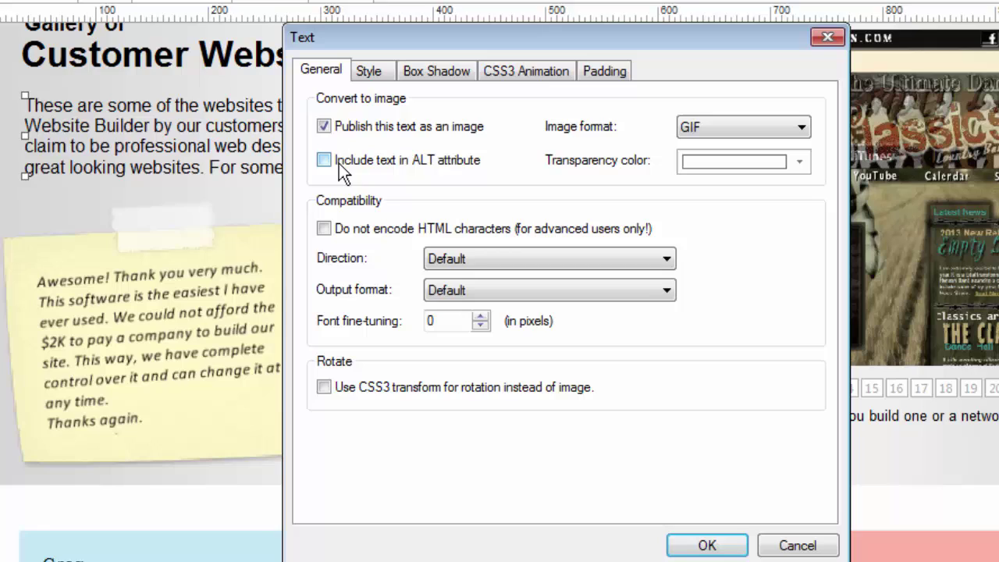
left_click(322, 126)
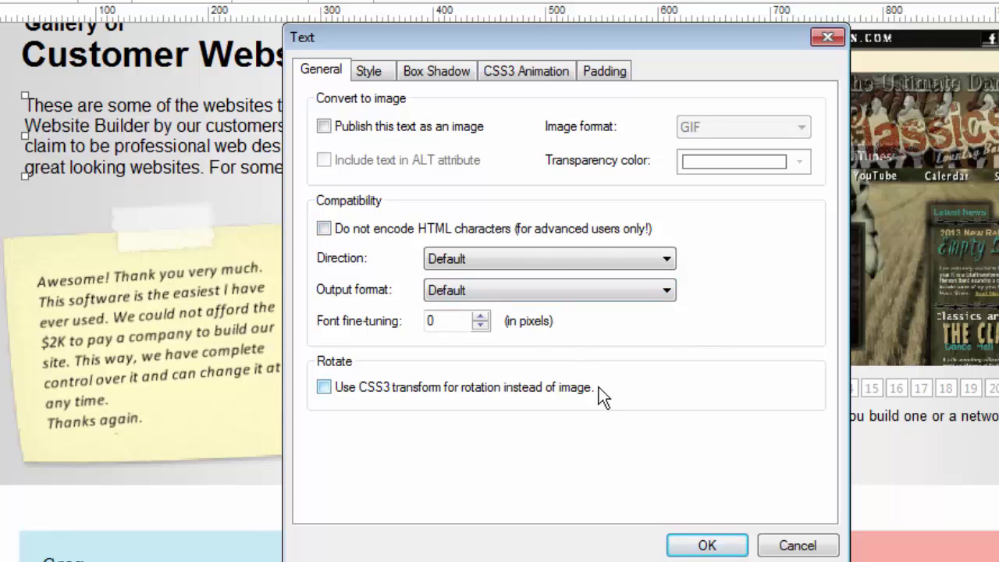
Give the paragraph's text box a solid light blue background.
left_click(375, 82)
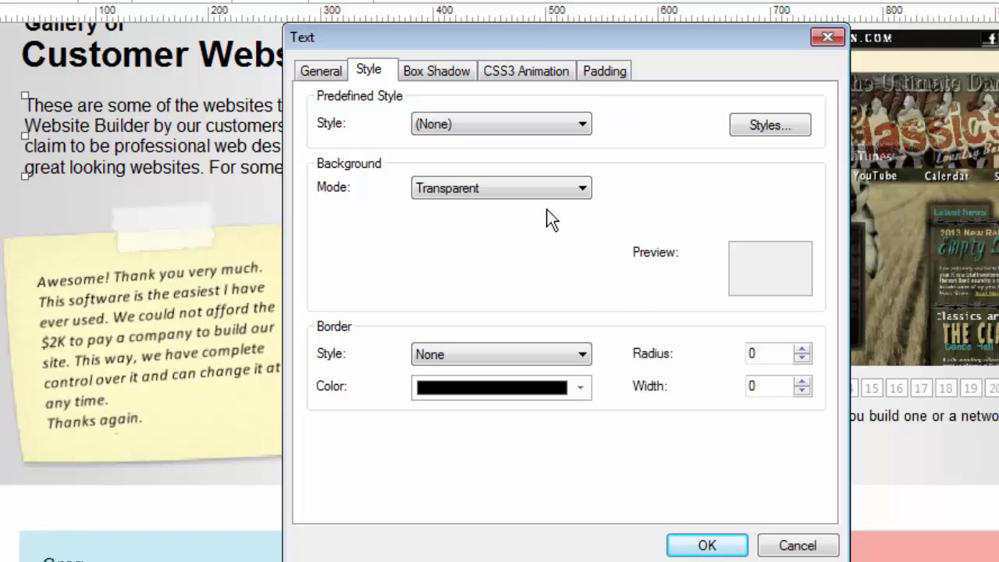
left_click_drag(563, 31, 896, 20)
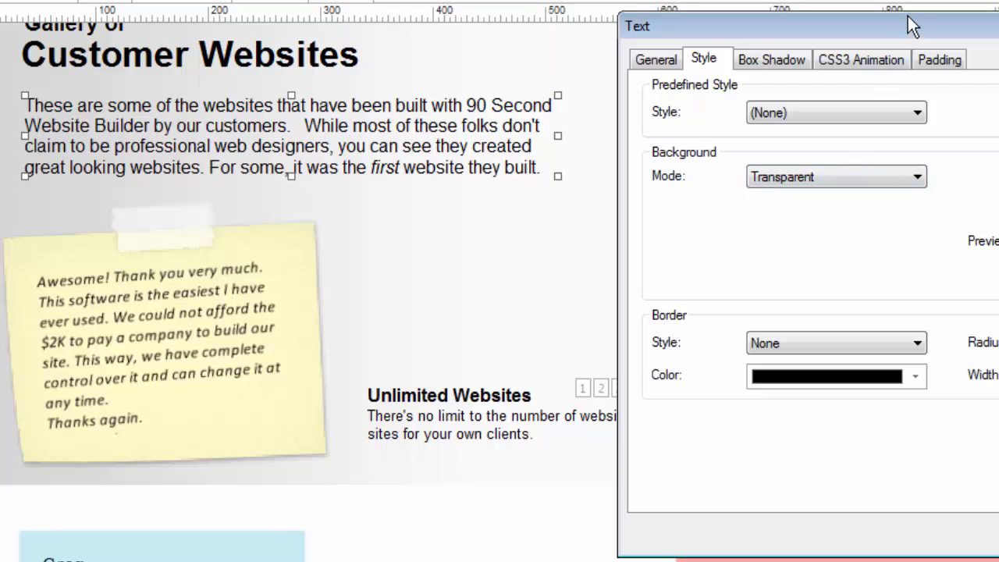
left_click_drag(912, 23, 879, 17)
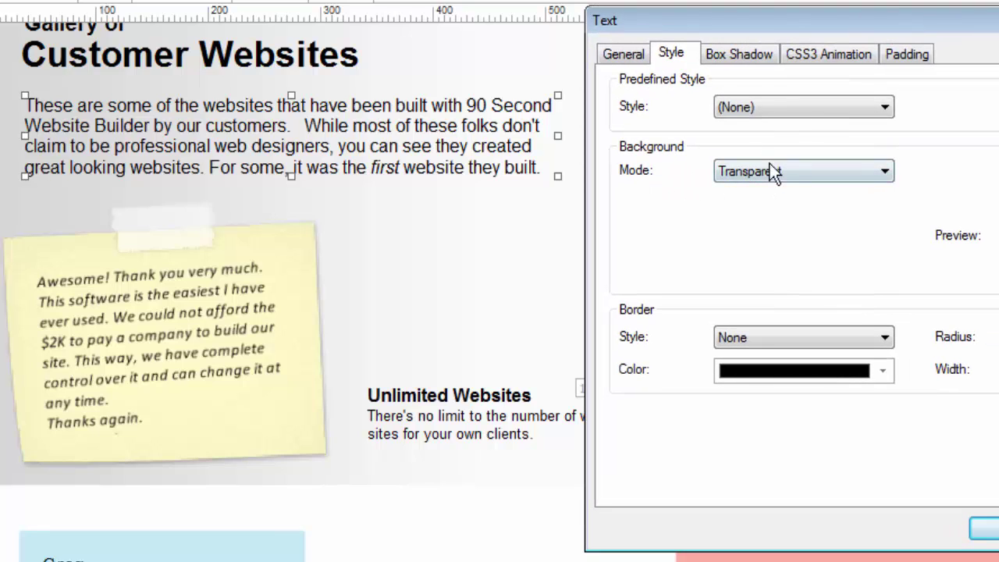
left_click(771, 173)
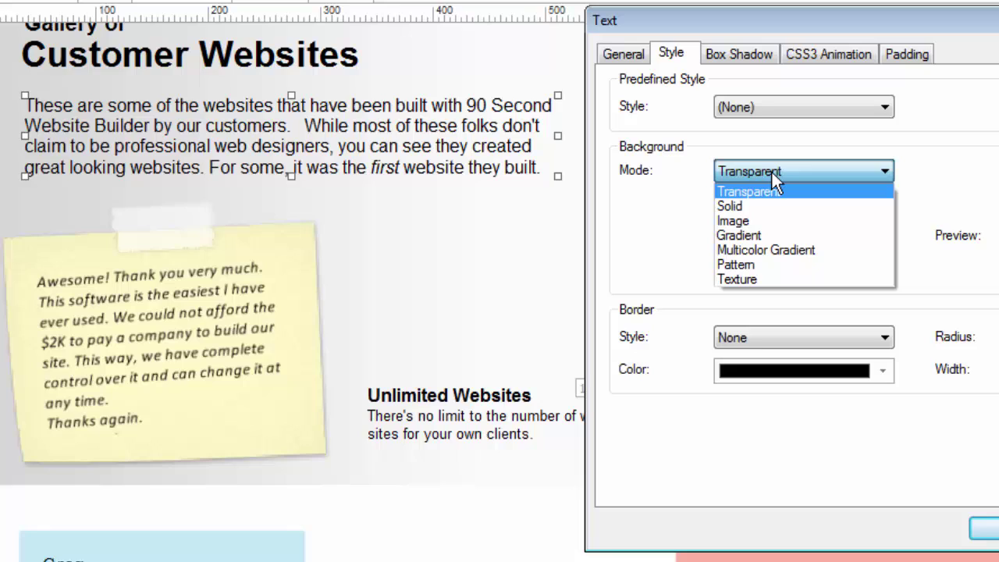
left_click(745, 209)
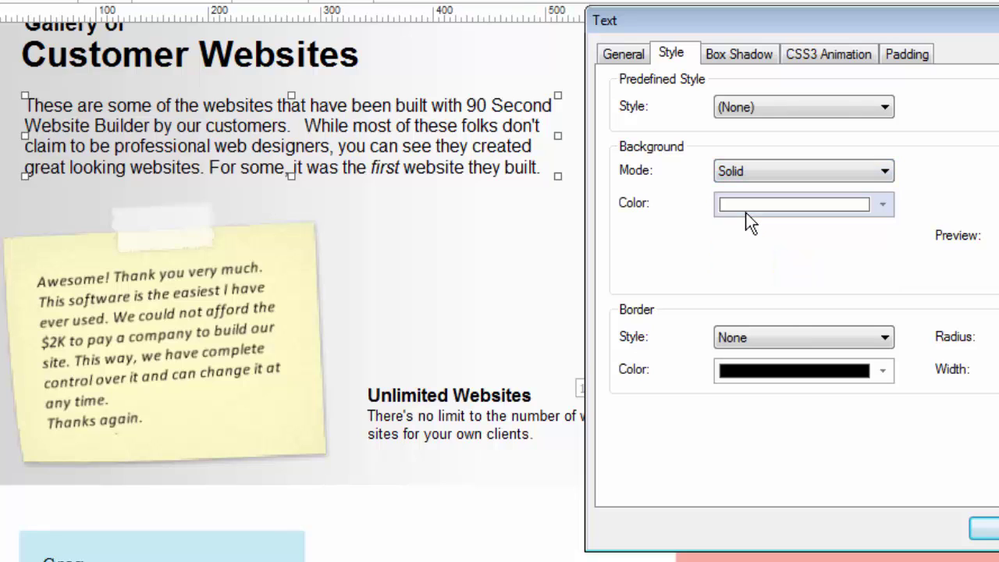
left_click(880, 207)
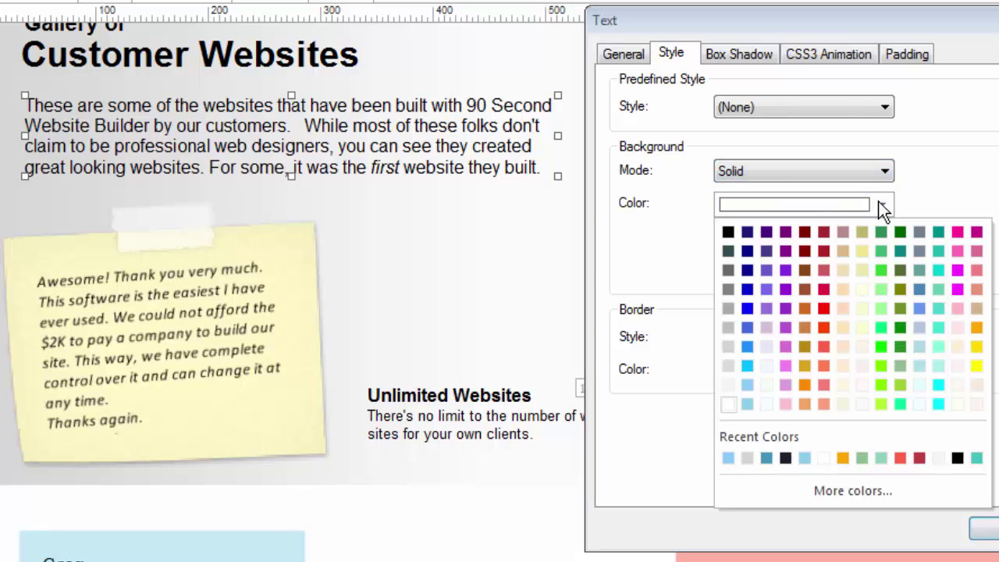
left_click(749, 395)
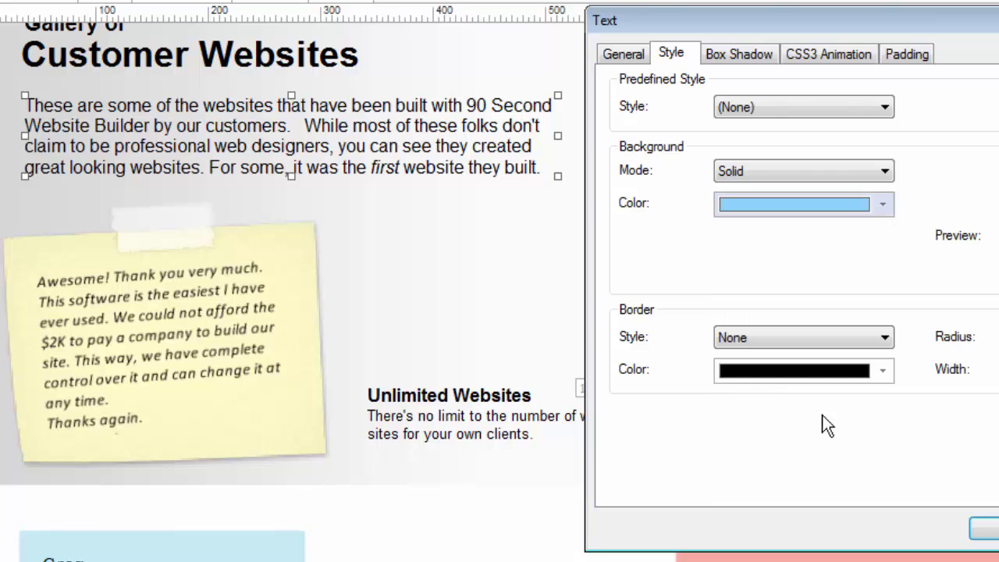
key("Return")
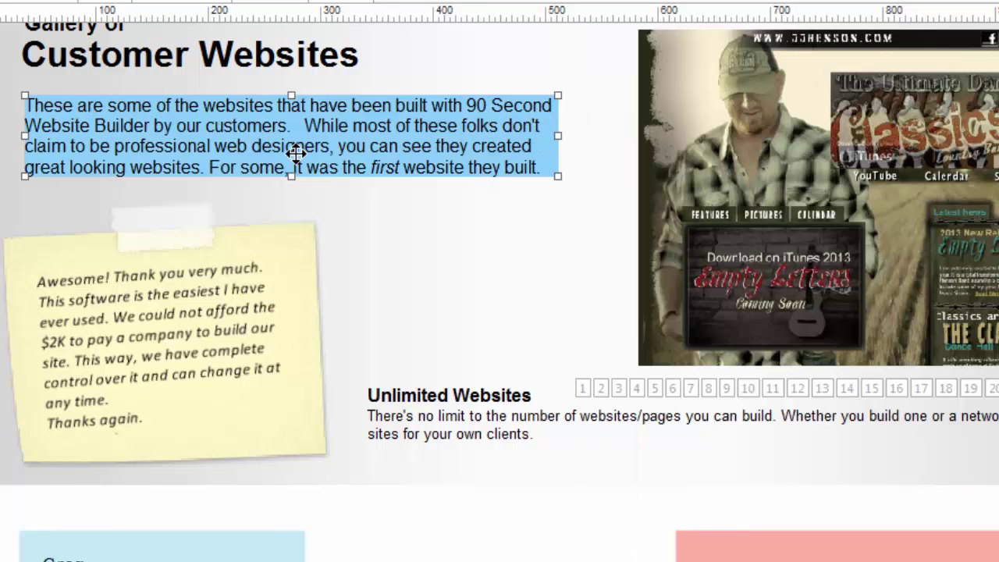
Give the introductory paragraph's text box a black dotted border with a width of 3 and a radius of 3.
right_click(433, 143)
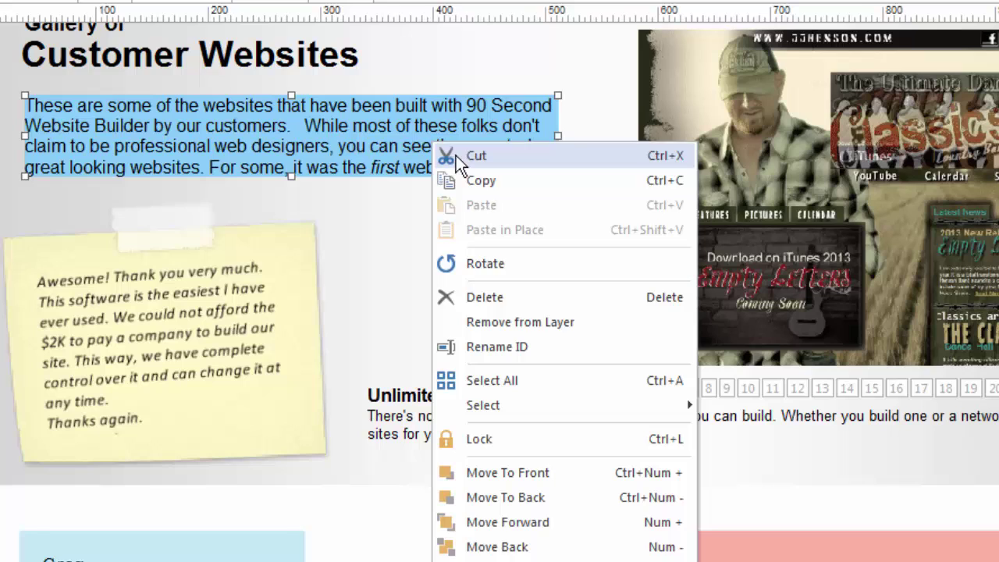
left_click(507, 558)
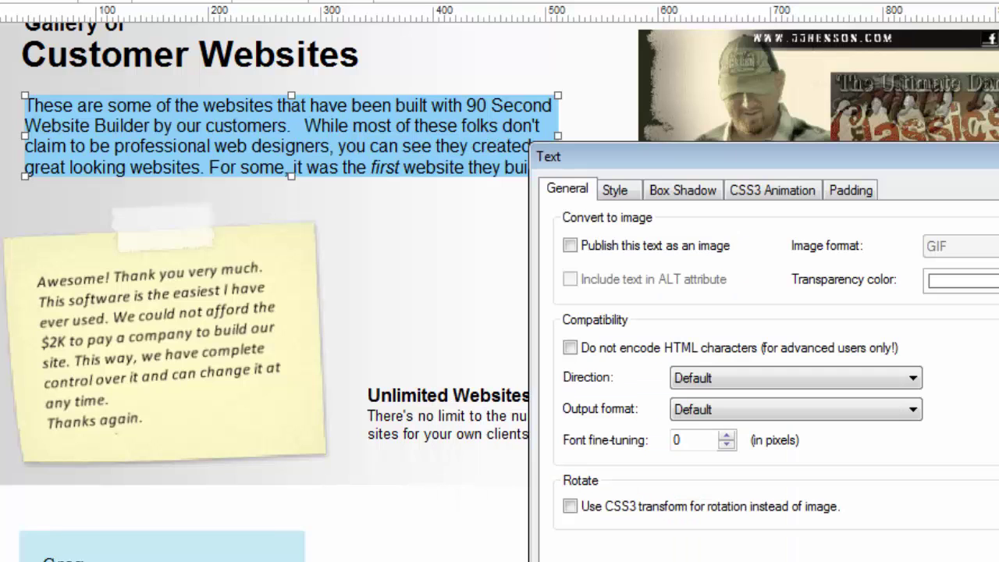
left_click(620, 189)
left_click_drag(705, 158, 691, 29)
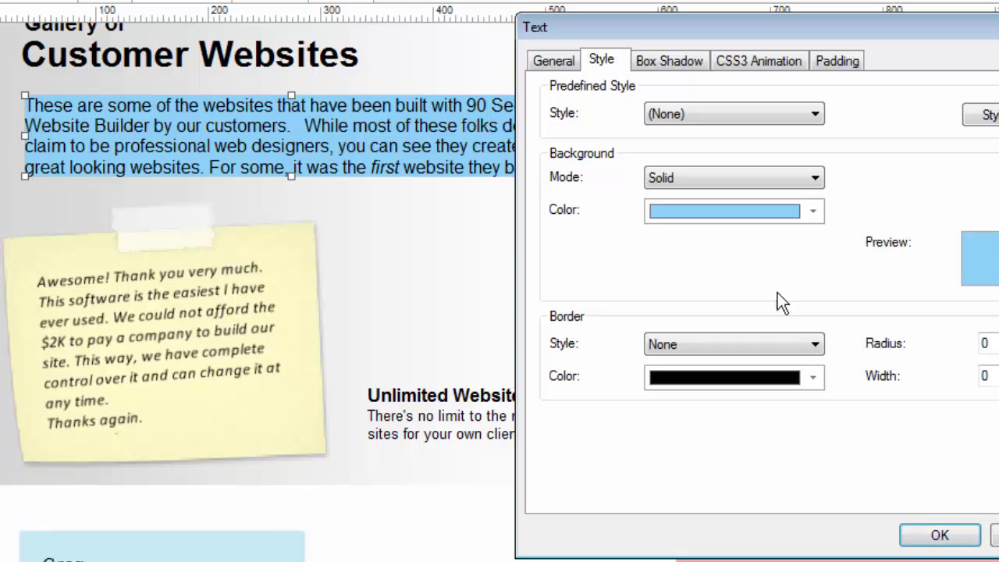
left_click(815, 344)
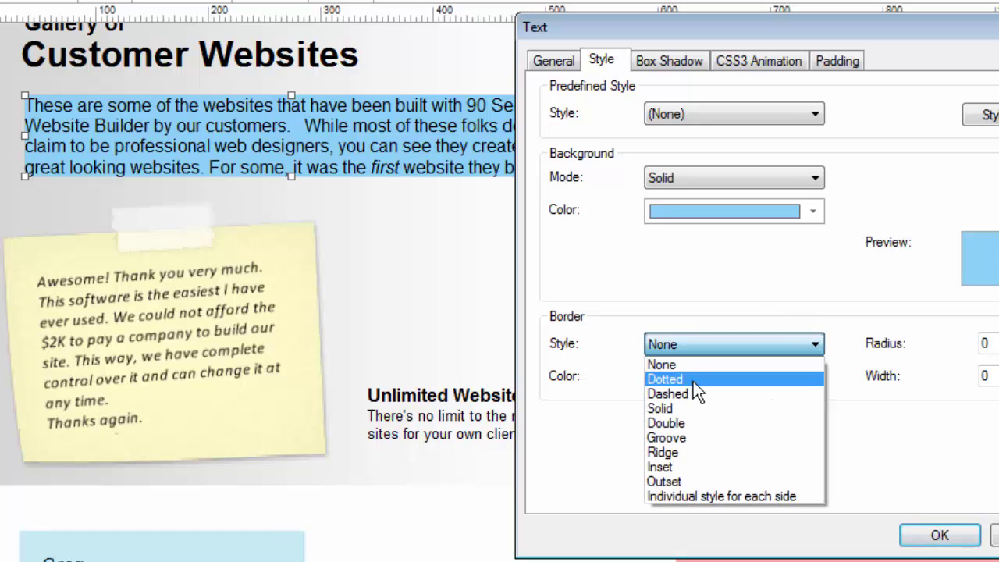
left_click(693, 381)
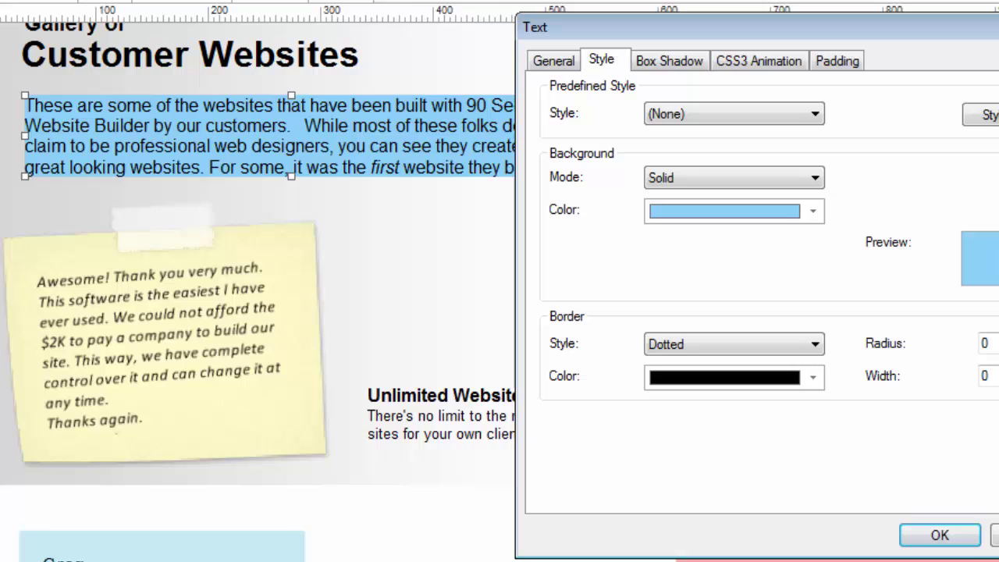
left_click(985, 376)
type("2")
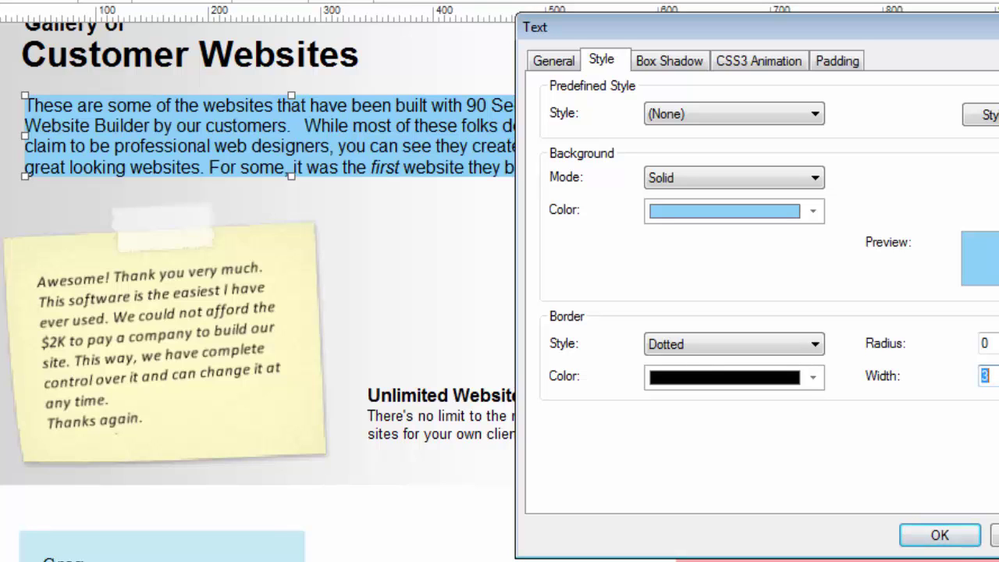
key("shift+Tab")
type("3")
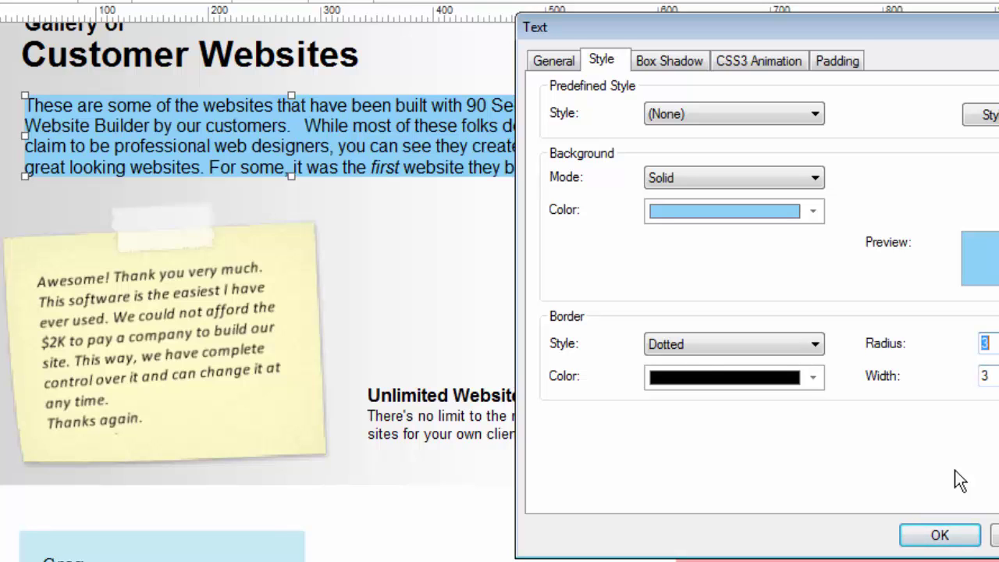
left_click(938, 535)
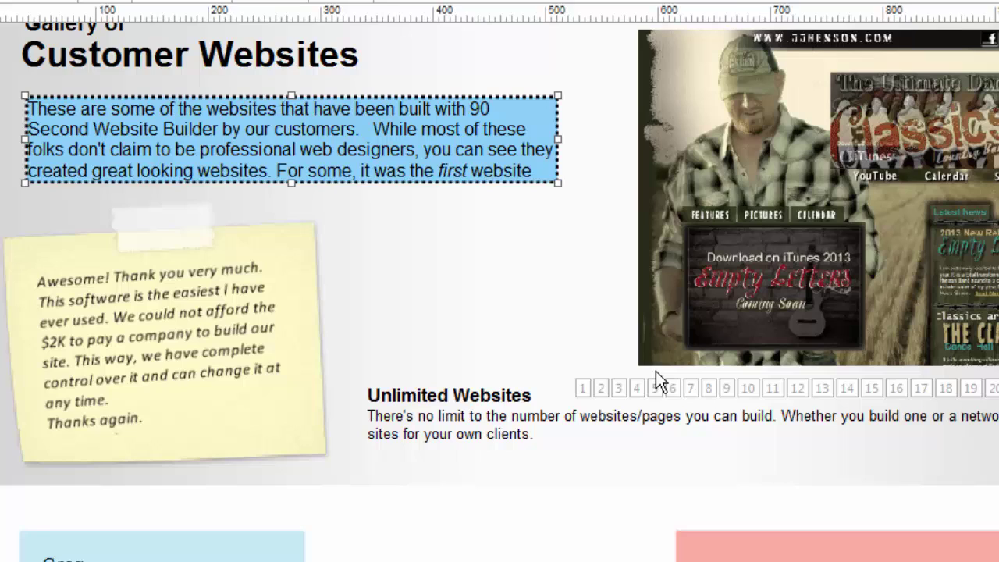
left_click(513, 302)
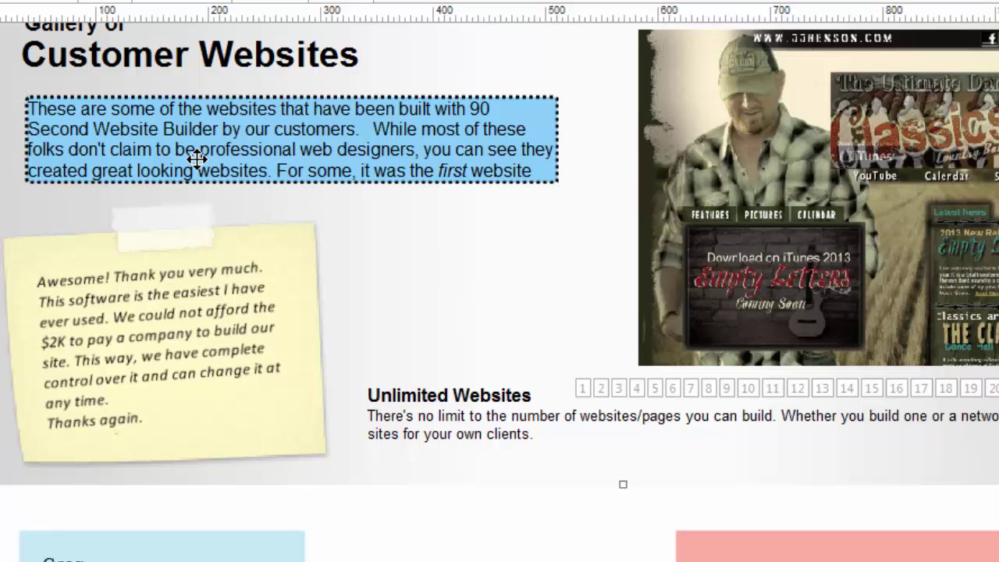
Give the introductory paragraph's text box a black box shadow with a blur of 5.
right_click(534, 127)
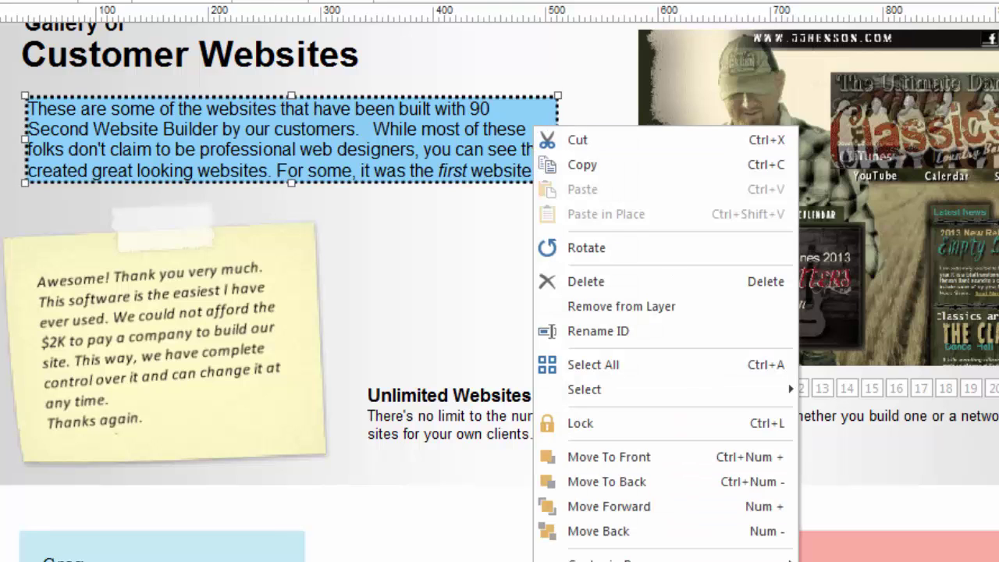
left_click(600, 244)
left_click_drag(746, 153, 727, 29)
left_click(600, 64)
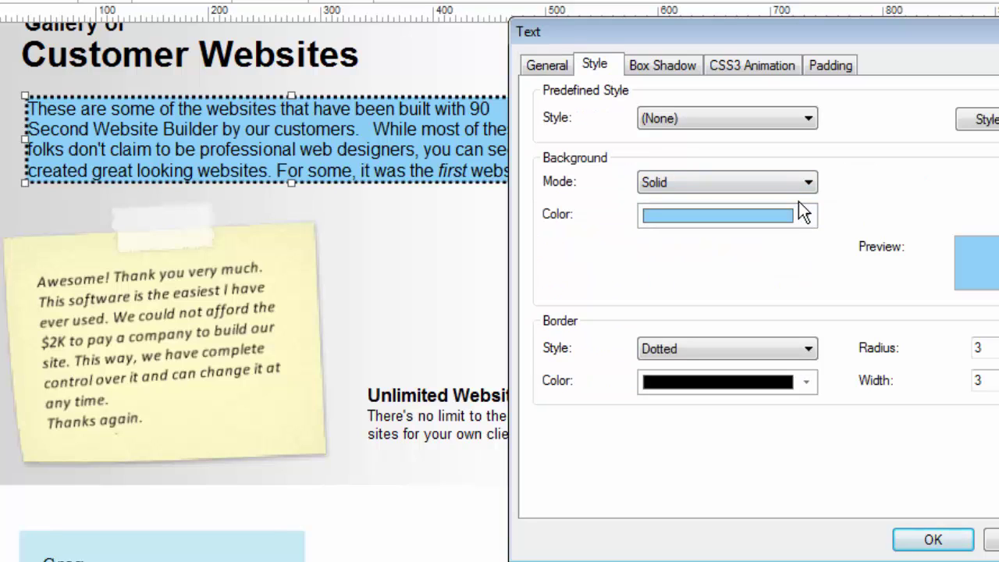
left_click(660, 65)
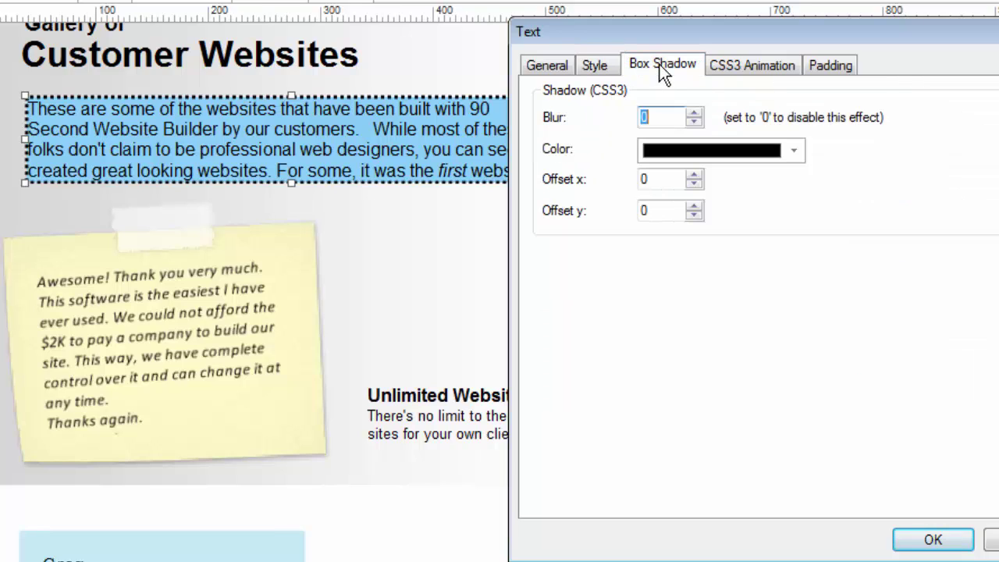
left_click(693, 113)
left_click(693, 114)
left_click(693, 113)
left_click(693, 113)
left_click(694, 113)
Set the box shadow's X offset and Y offset to 4 each and apply the shadow.
left_click(693, 174)
left_click(693, 175)
left_click(694, 175)
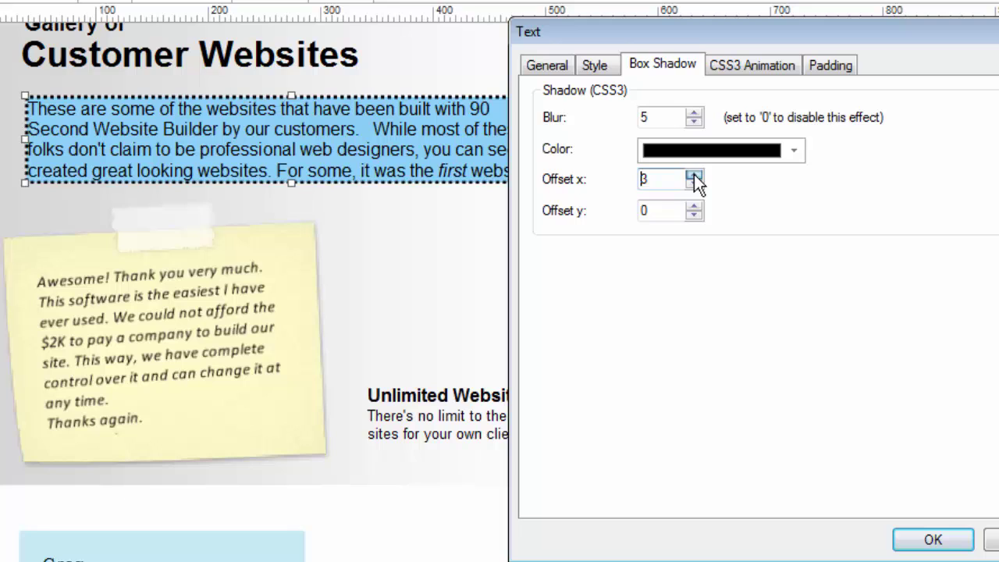
left_click(693, 174)
left_click(696, 206)
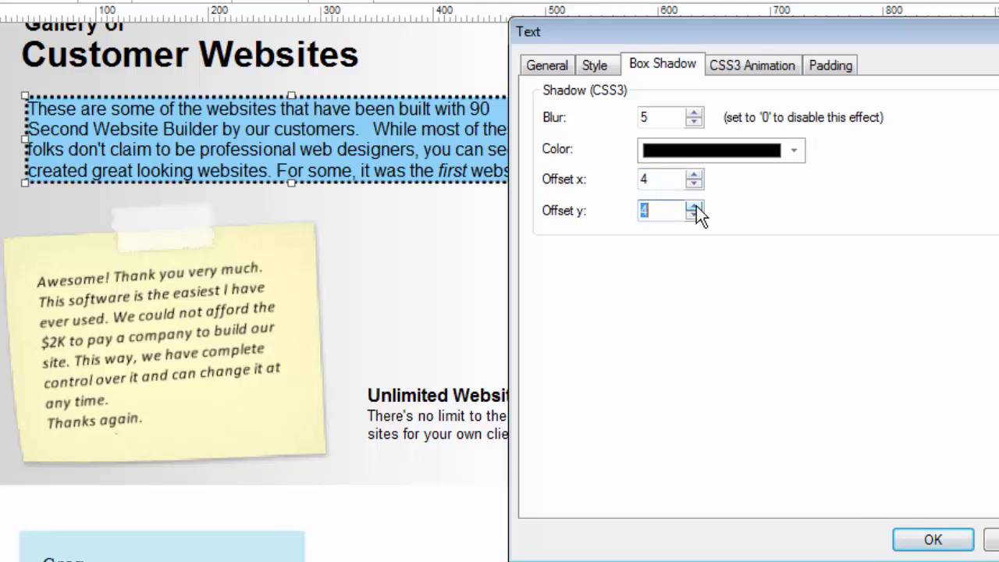
left_click(913, 539)
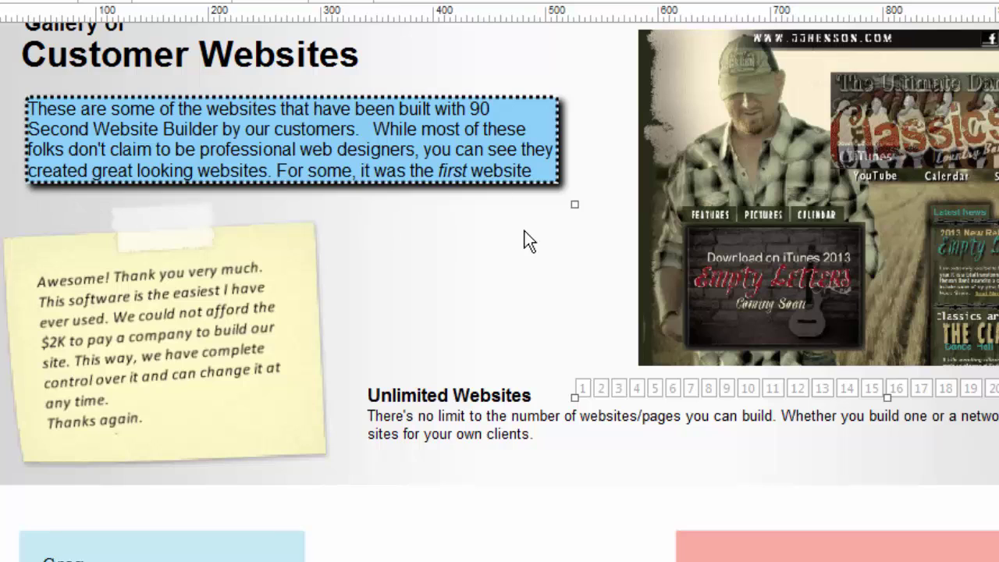
Set the introductory paragraph's padding to 10 on all four sides and move its box slightly up and to the left.
right_click(533, 117)
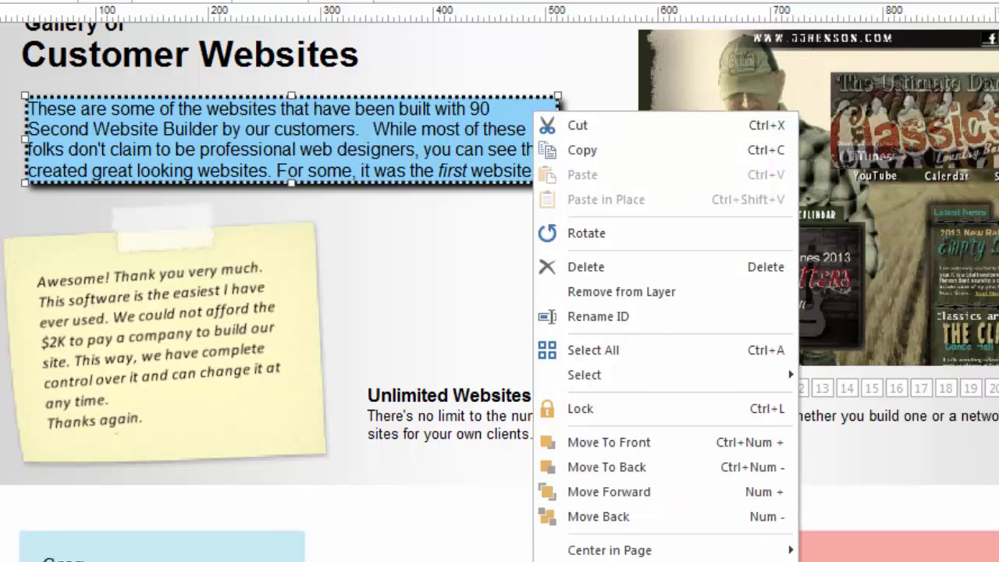
left_click(593, 560)
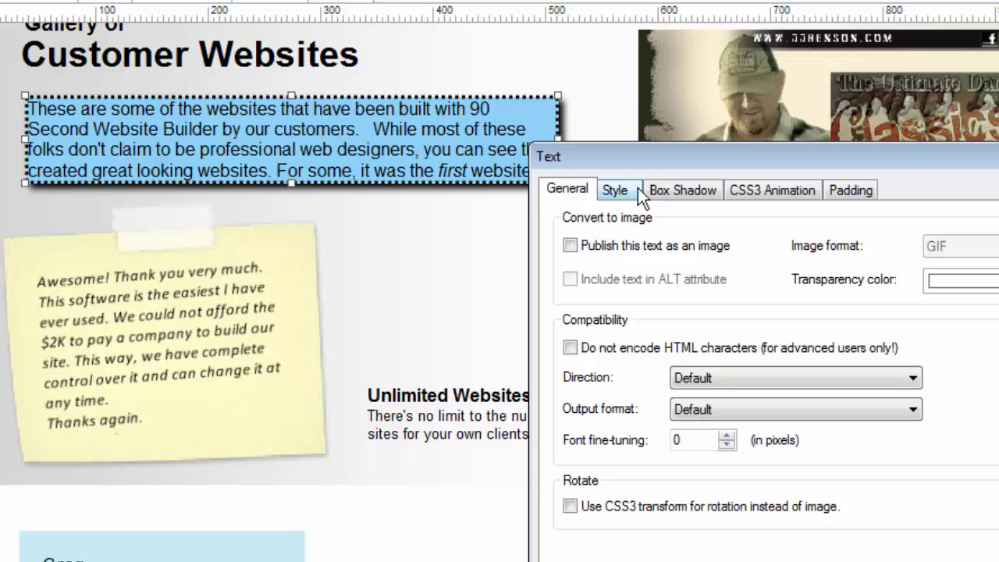
left_click_drag(672, 158, 580, 51)
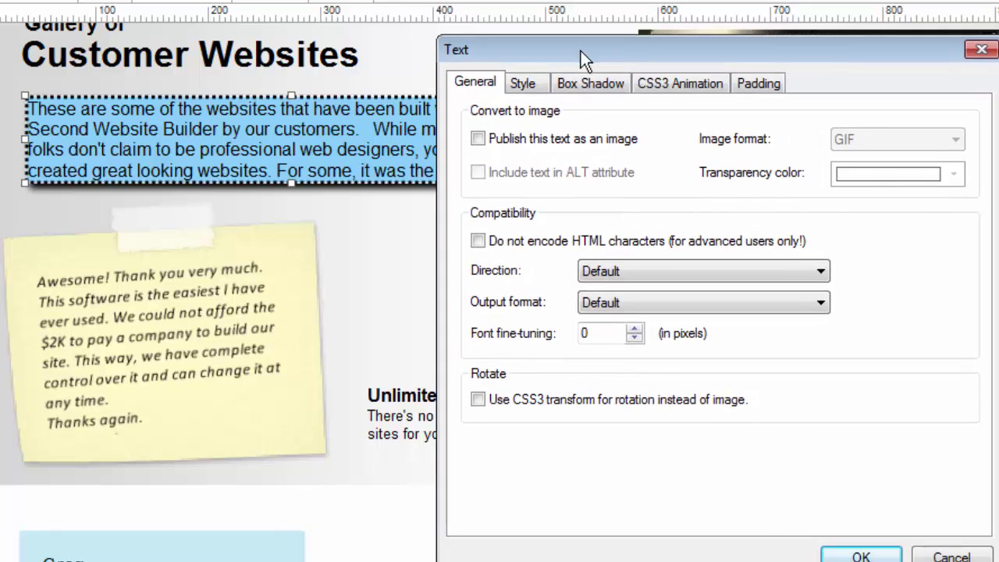
left_click(676, 81)
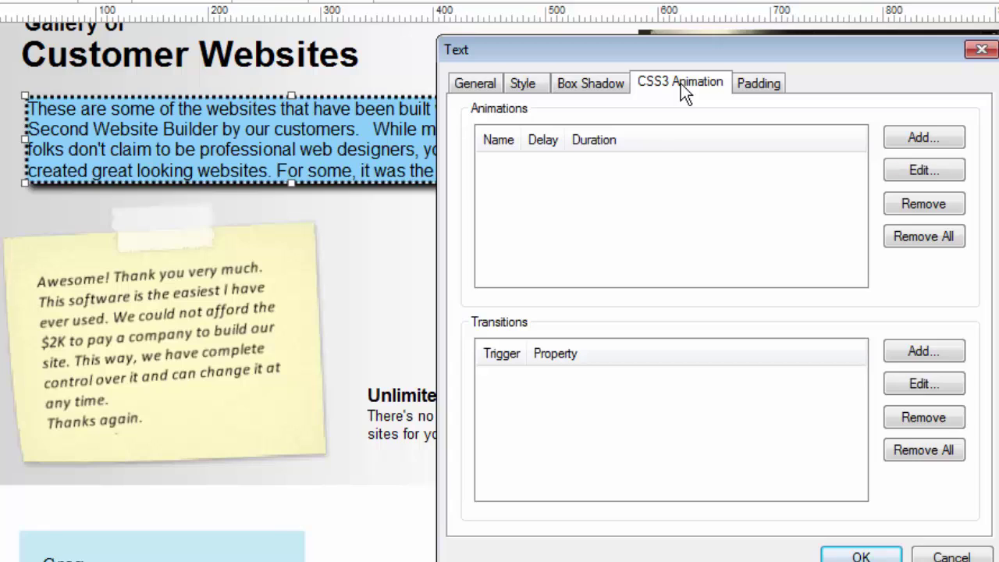
left_click(758, 85)
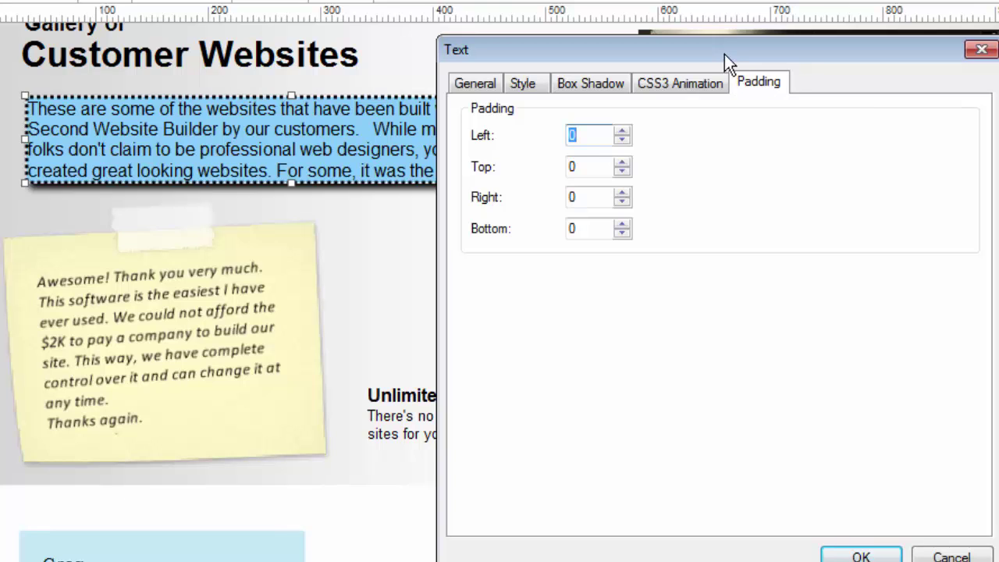
left_click_drag(724, 54, 860, 44)
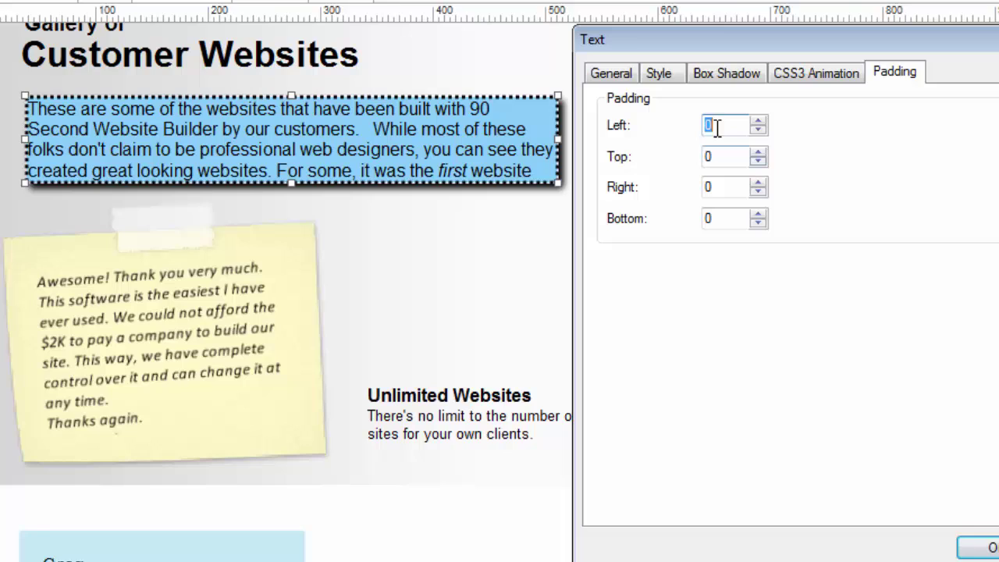
type("10")
key("Tab")
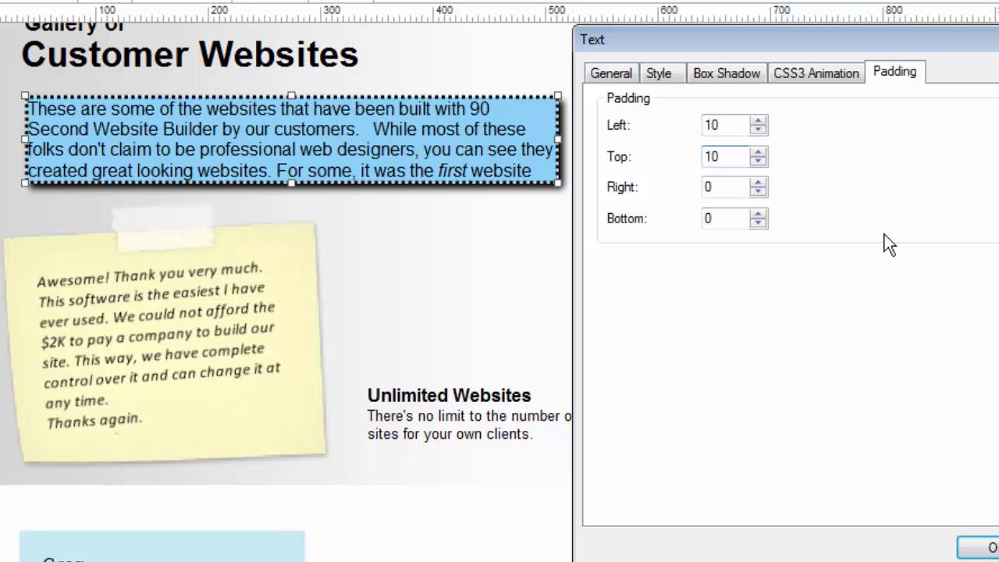
key("Tab")
type("10")
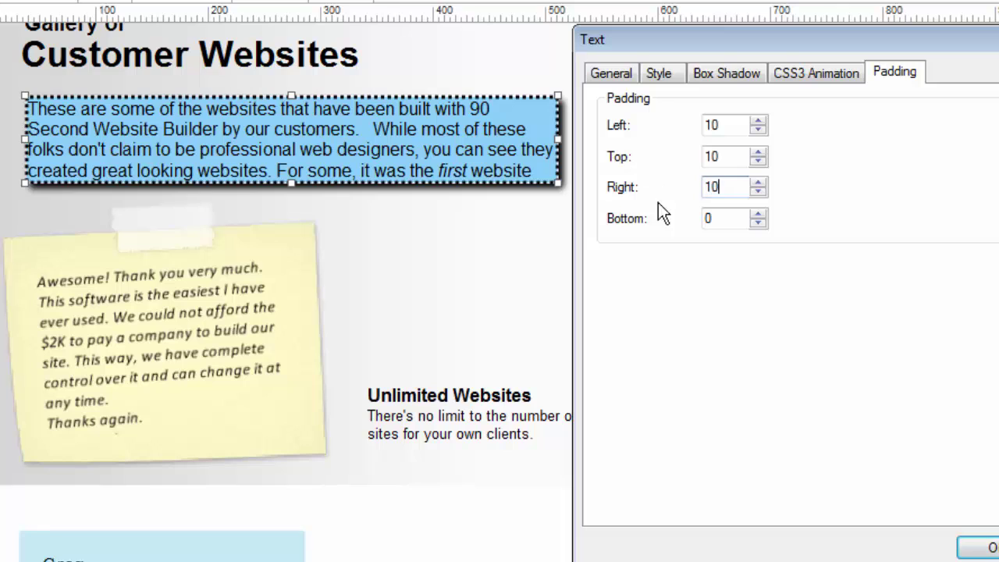
key("Tab")
type("10")
left_click(984, 547)
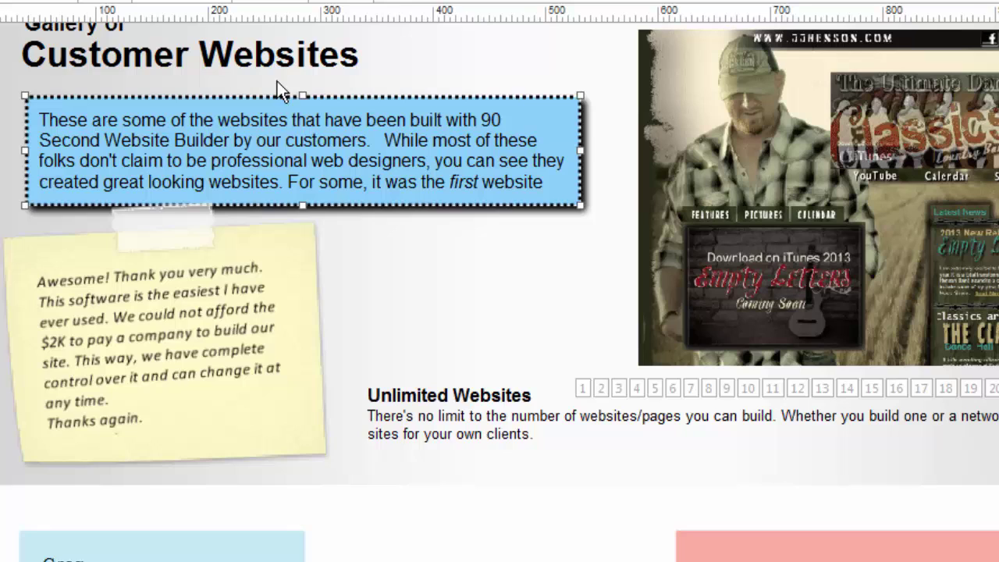
left_click(502, 117)
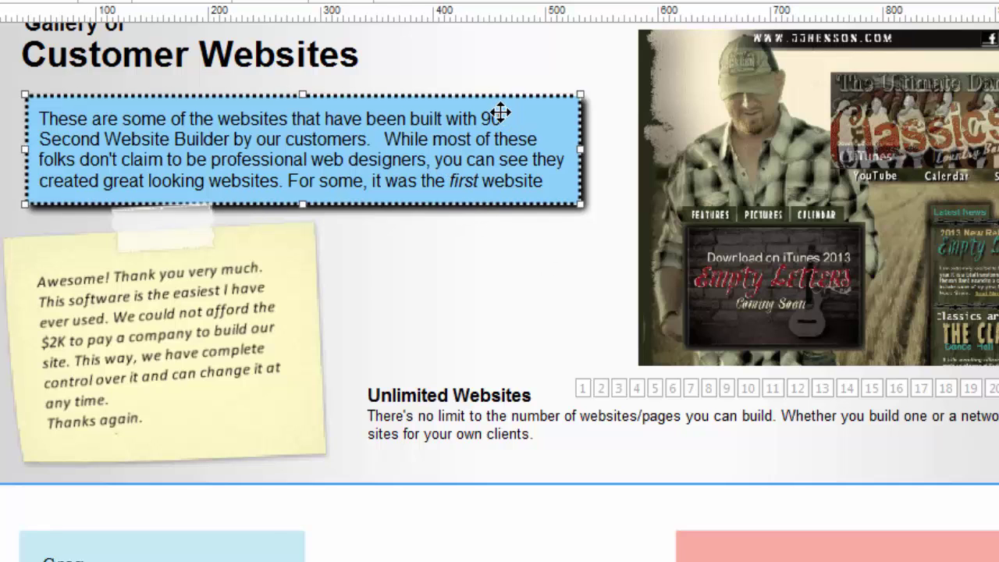
left_click_drag(502, 117, 491, 105)
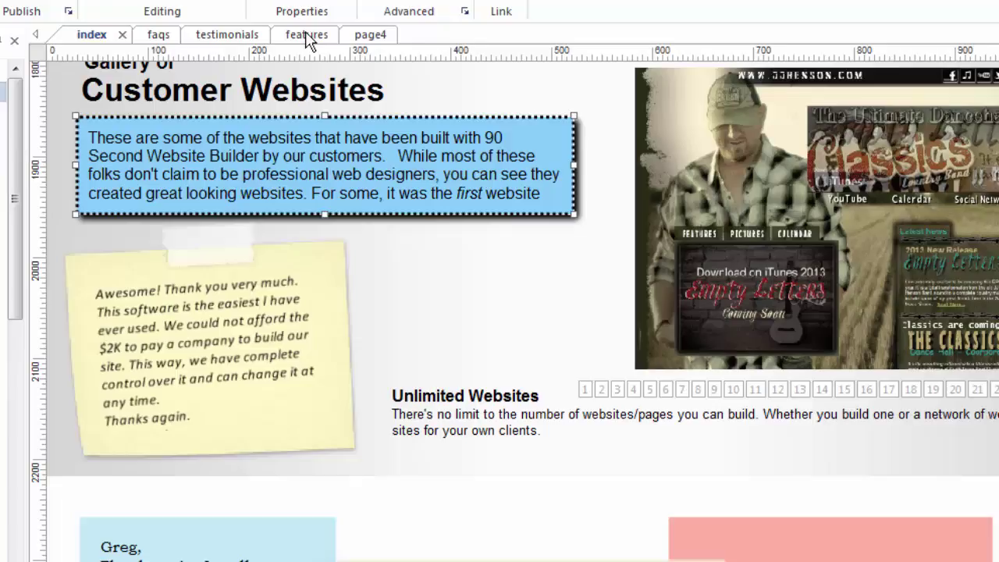
On the features page, move the Mobile Website Builder description text slightly left and up.
left_click(305, 34)
scroll(546, 351, "down", 10)
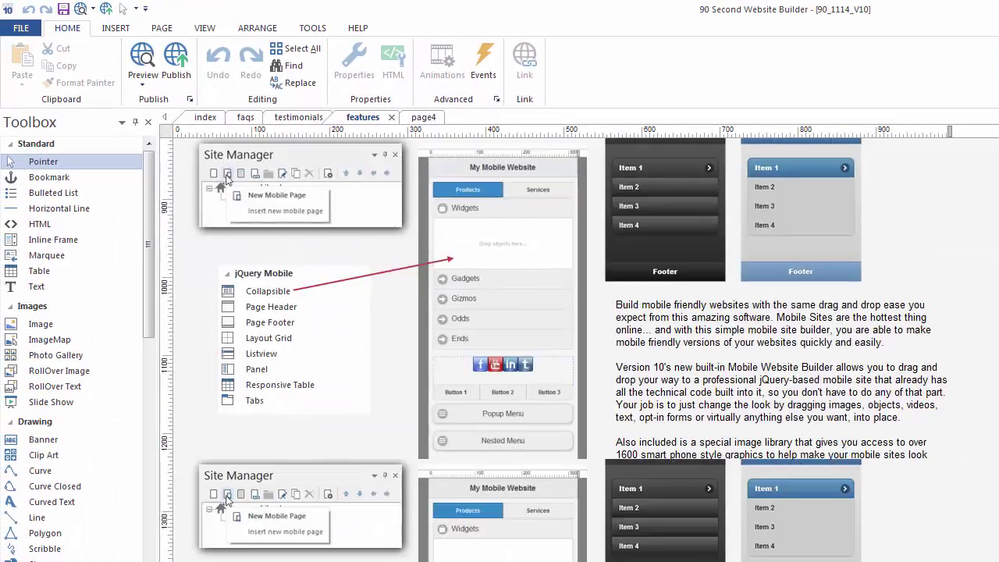
scroll(577, 351, "up", 8)
scroll(577, 351, "down", 4)
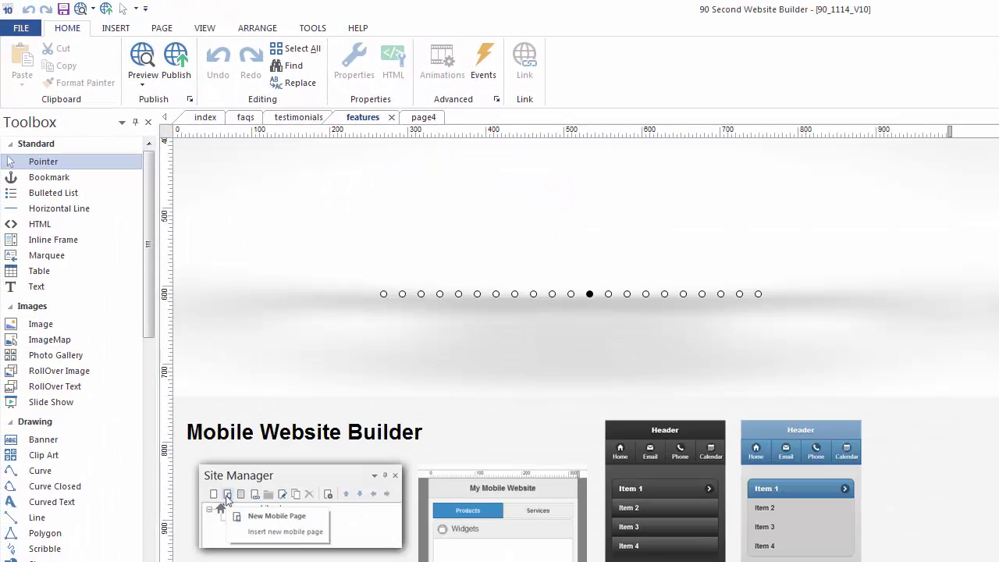
scroll(577, 352, "down", 3)
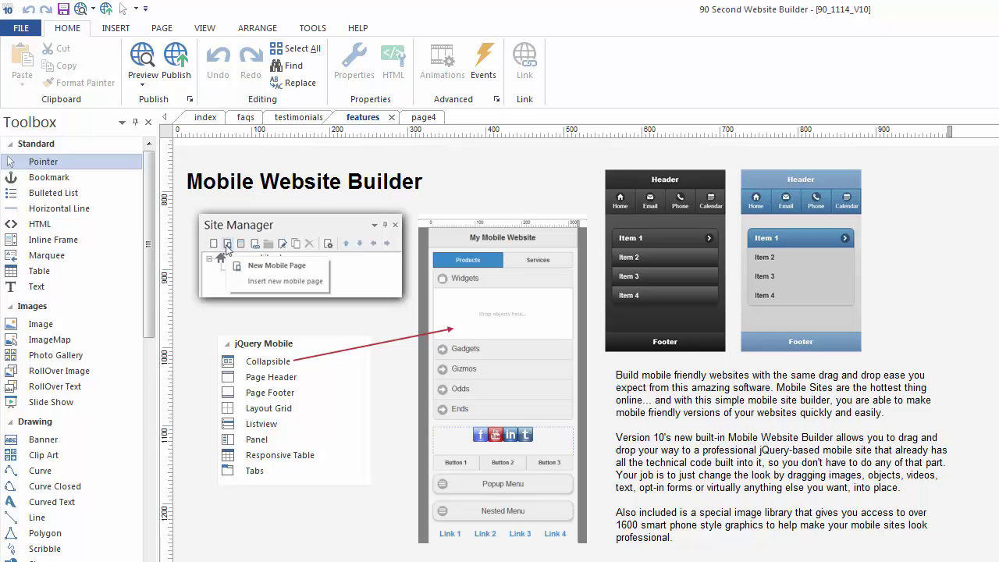
scroll(585, 344, "down", 1)
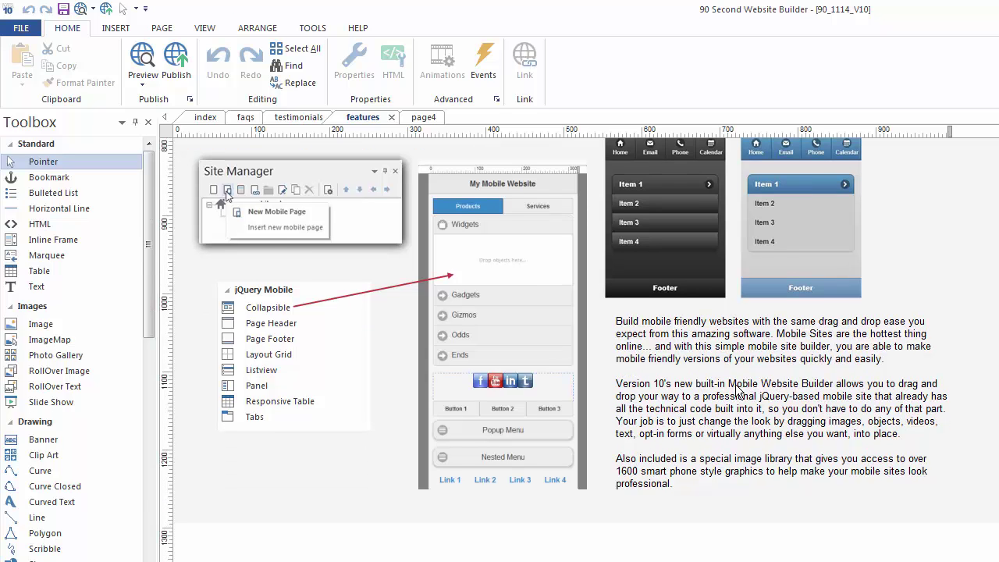
left_click_drag(738, 393, 713, 388)
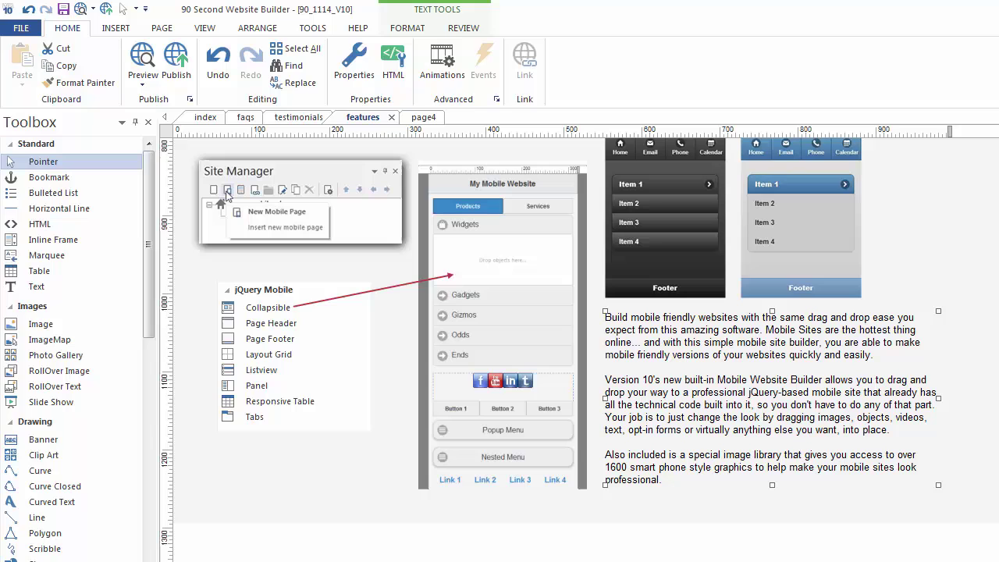
Select the jQuery Mobile list image, the Site Manager image, the red arrow and the mobile website mockup in turn.
left_click(298, 347)
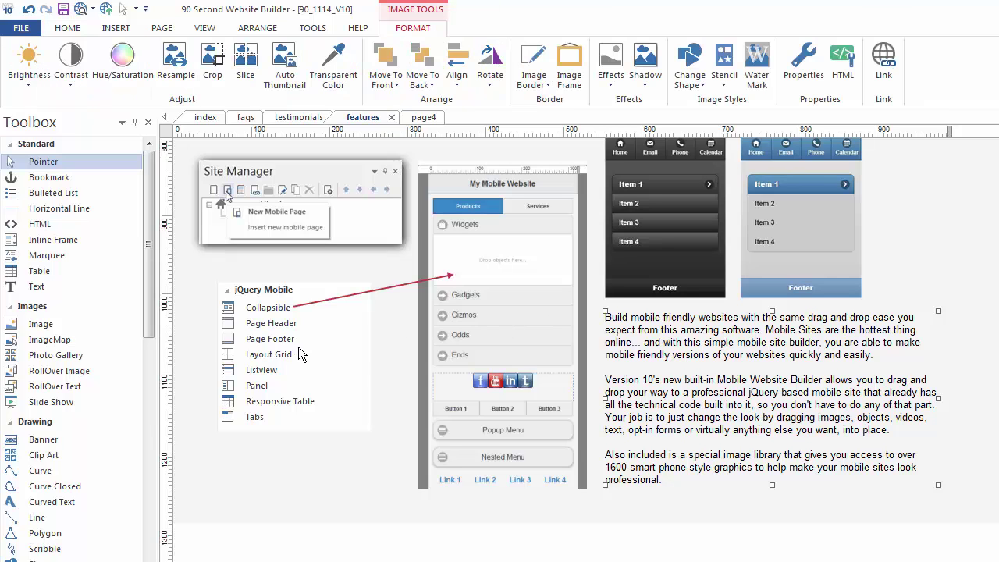
left_click(322, 199)
left_click(398, 286)
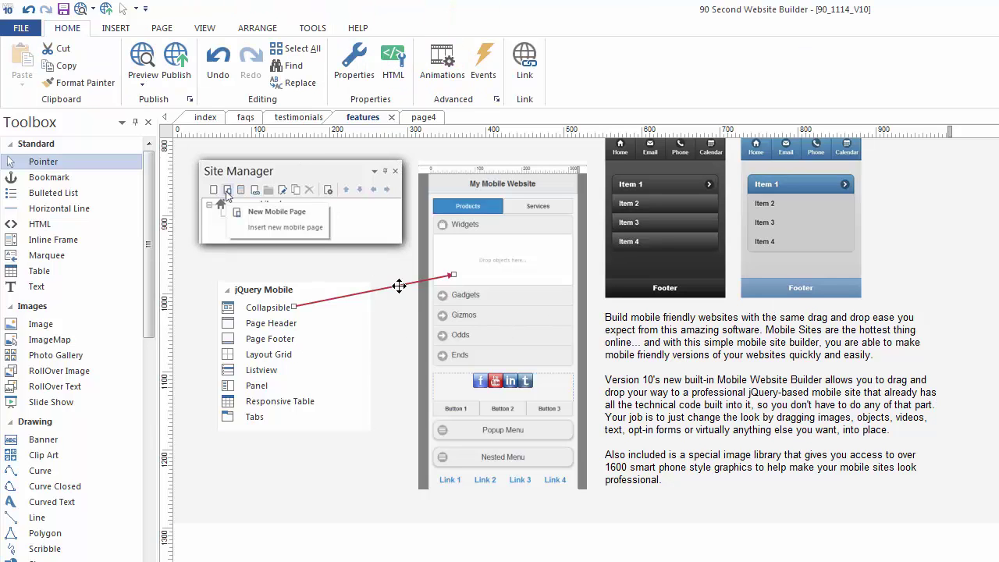
left_click(539, 285)
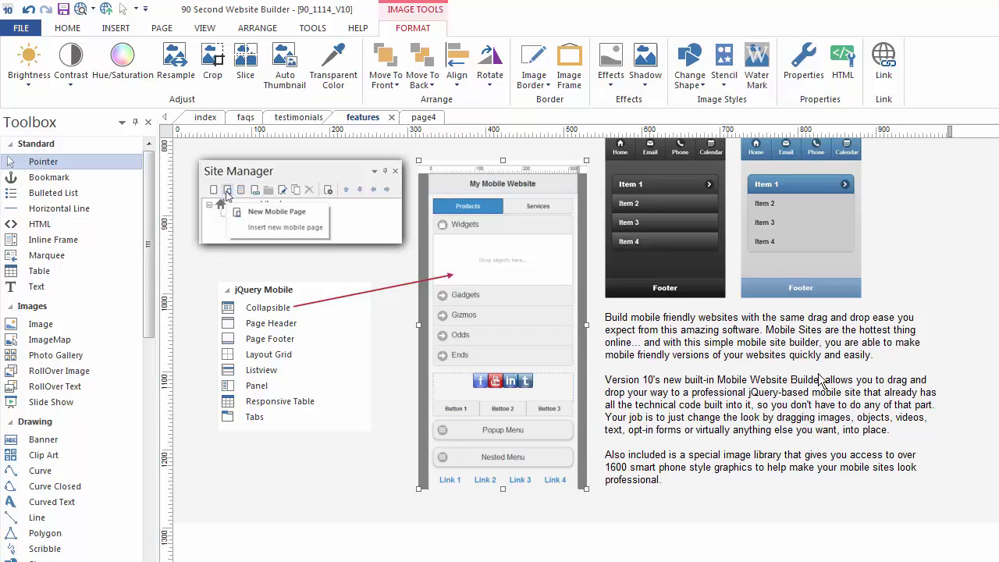
Nudge the Mobile Website Builder description text and narrow its box slightly from the right edge.
left_click(738, 382)
left_click_drag(741, 381, 740, 382)
left_click_drag(938, 402, 918, 386)
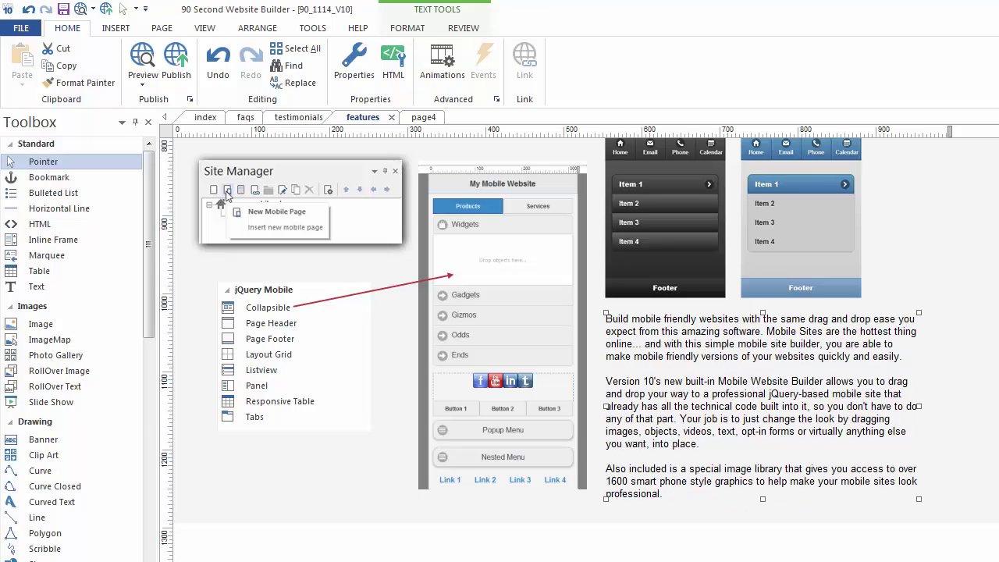
Reflow the description text below the Responsive Web Design mockups by narrowing its box, shifting it slightly left and widening it to about 940 px.
key("Escape")
scroll(586, 340, "down", 4)
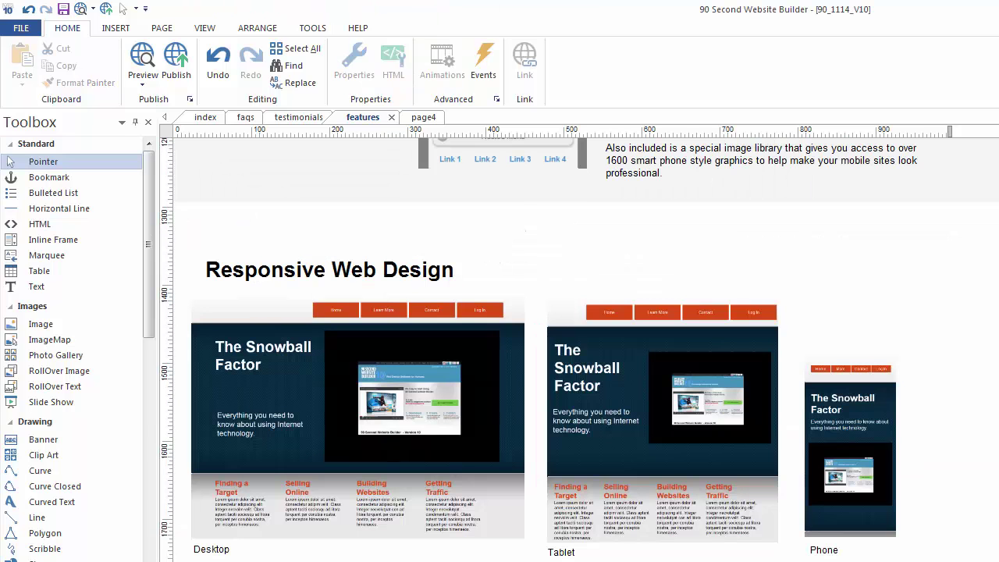
scroll(579, 349, "down", 4)
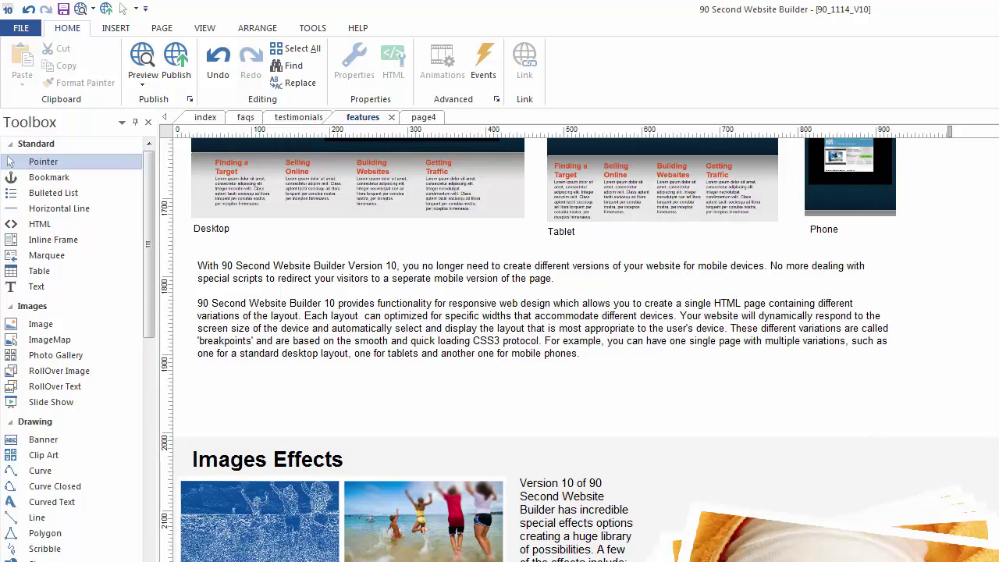
scroll(593, 476, "up", 4)
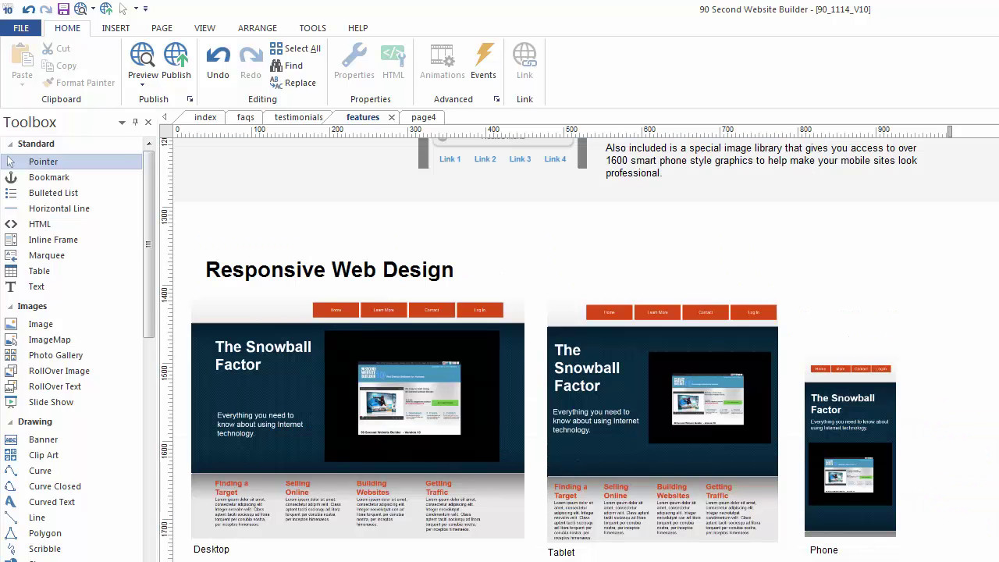
scroll(225, 343, "down", 4)
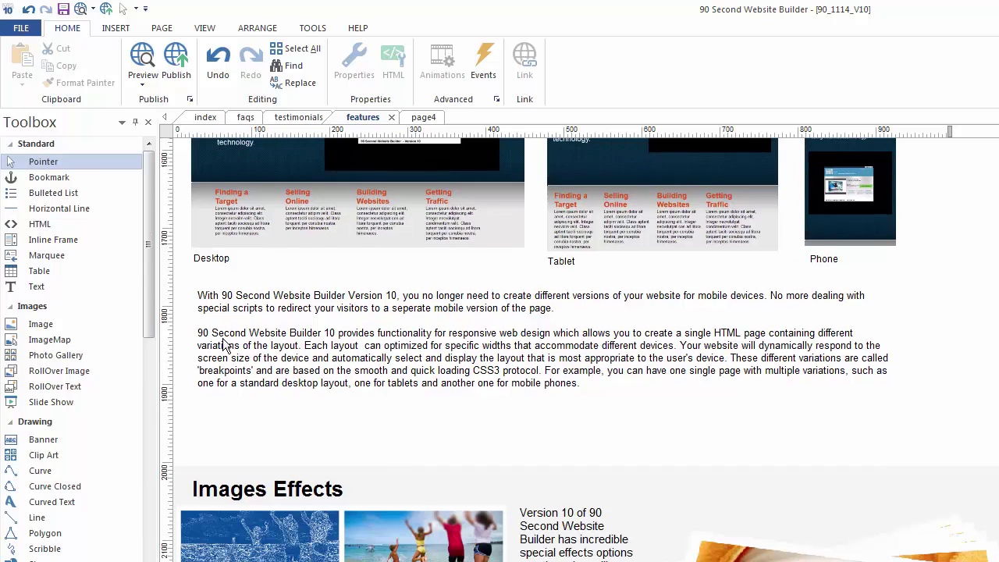
left_click(691, 309)
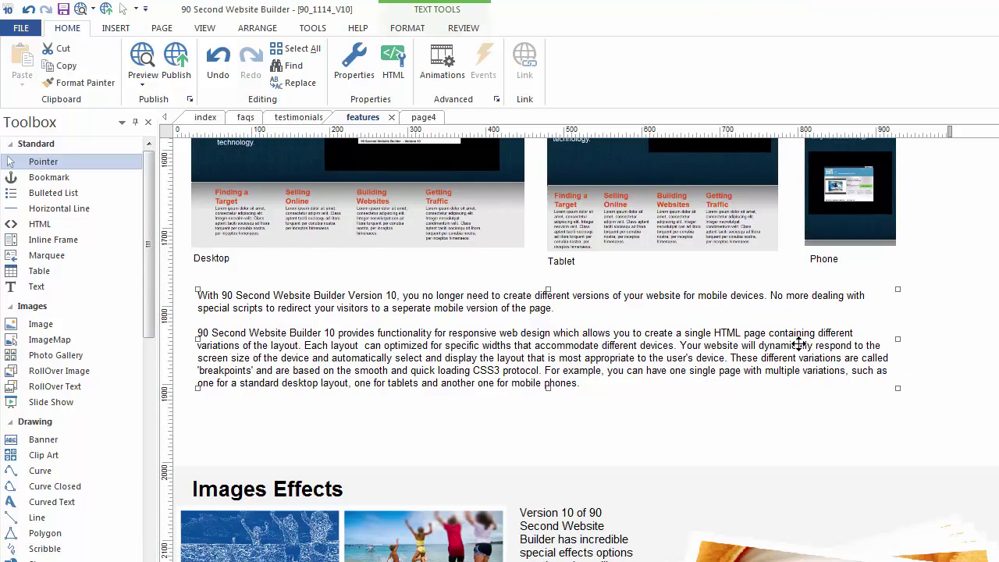
left_click_drag(895, 341, 589, 336)
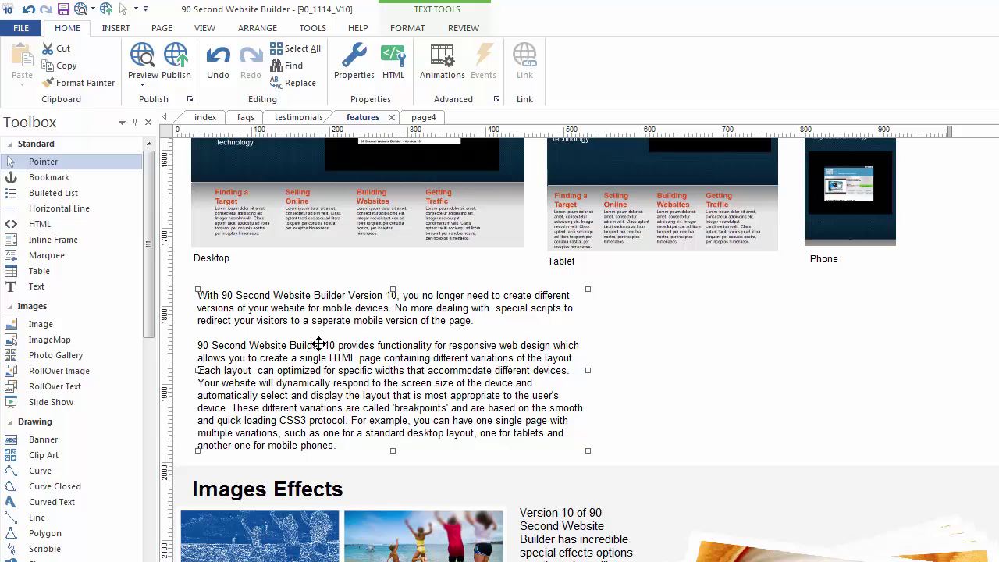
left_click_drag(328, 345, 318, 333)
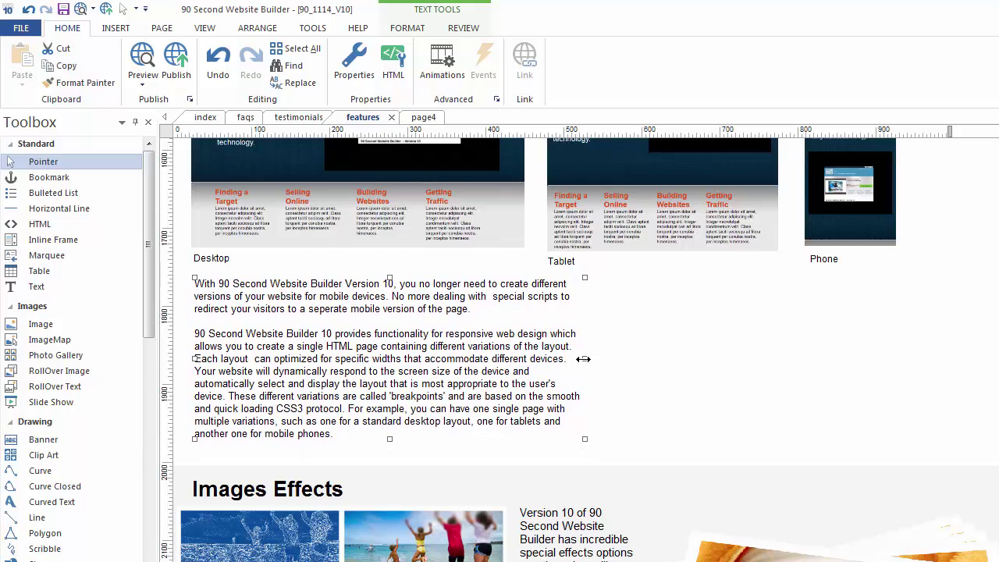
left_click_drag(577, 359, 926, 305)
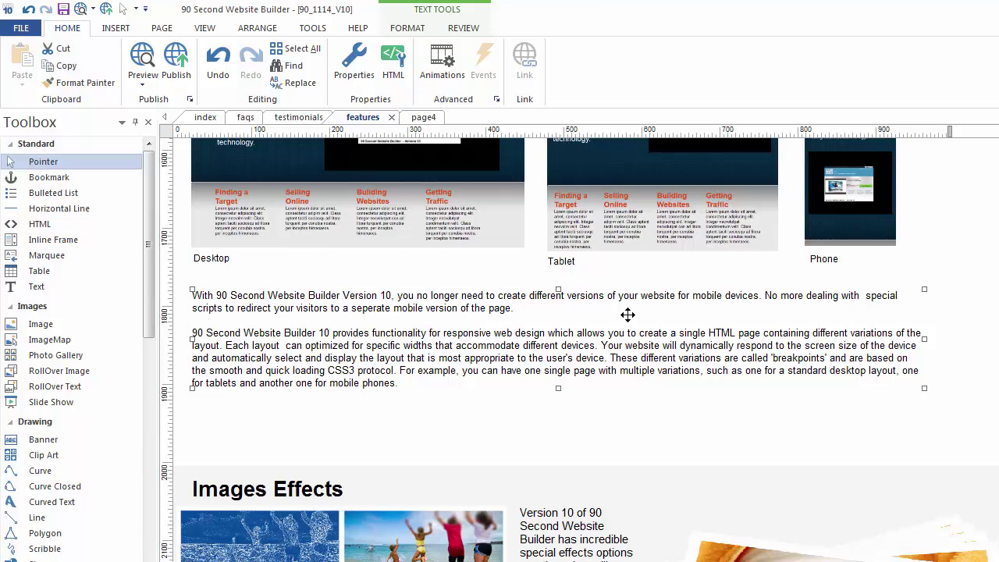
In the Images Effects section, select the baby photo, the Polaroid Stack Effect caption and the red arrow in turn.
scroll(579, 349, "down", 3)
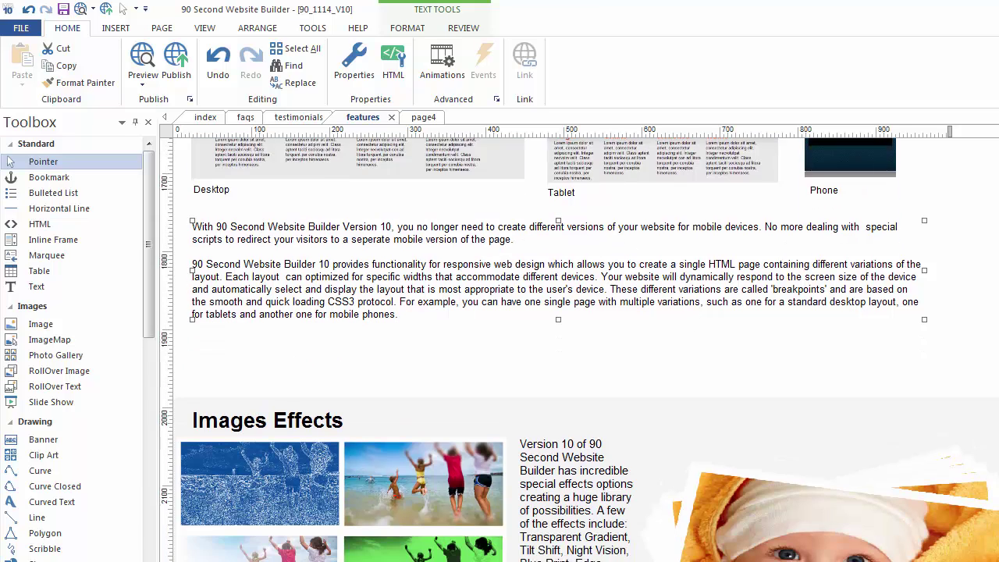
scroll(758, 374, "down", 1)
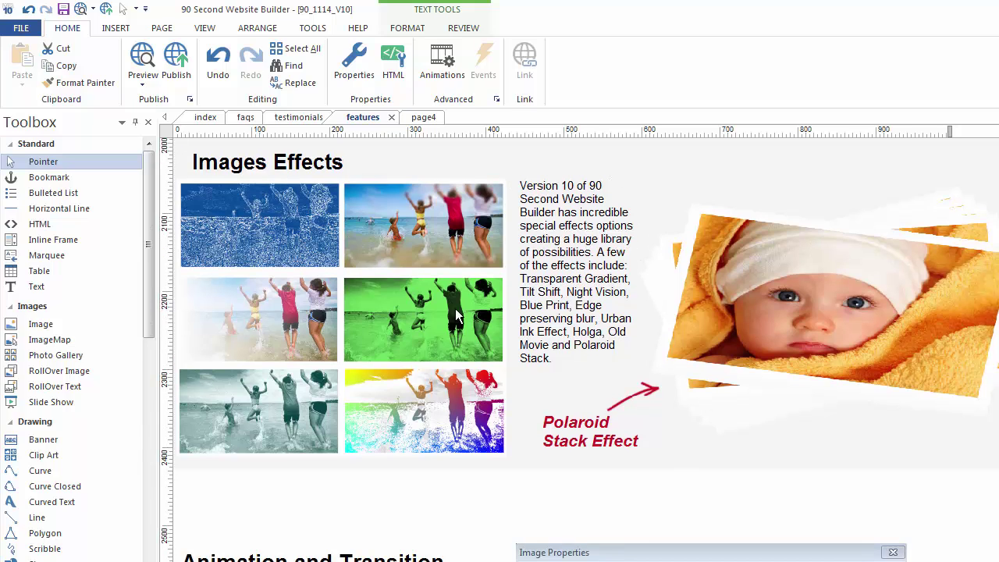
left_click(434, 269)
left_click(805, 290)
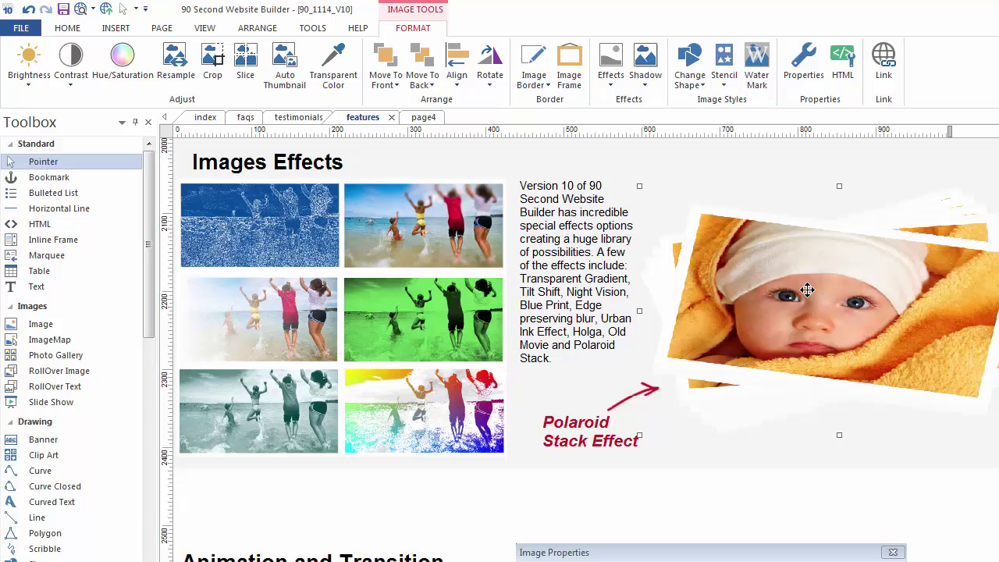
left_click(571, 434)
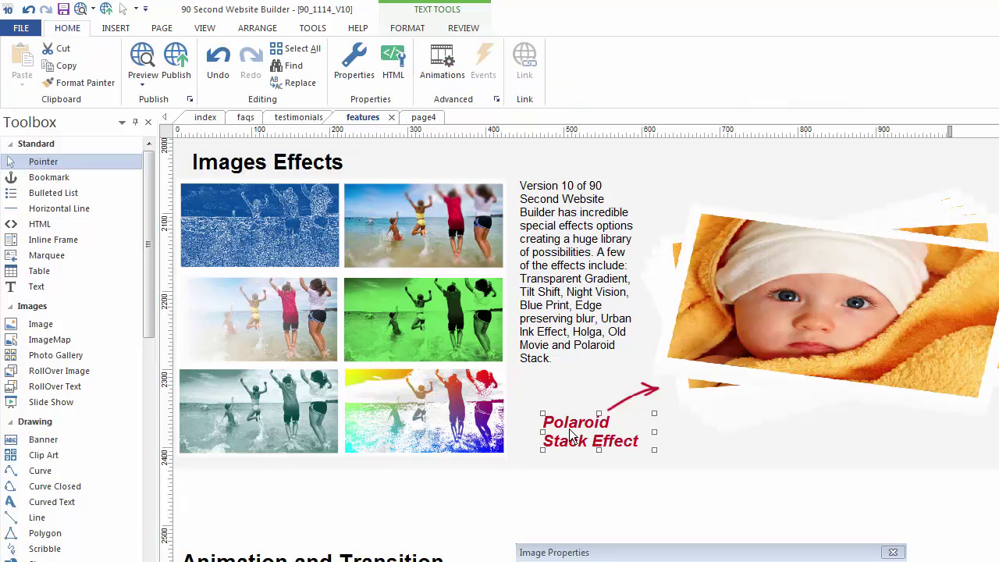
left_click(638, 397)
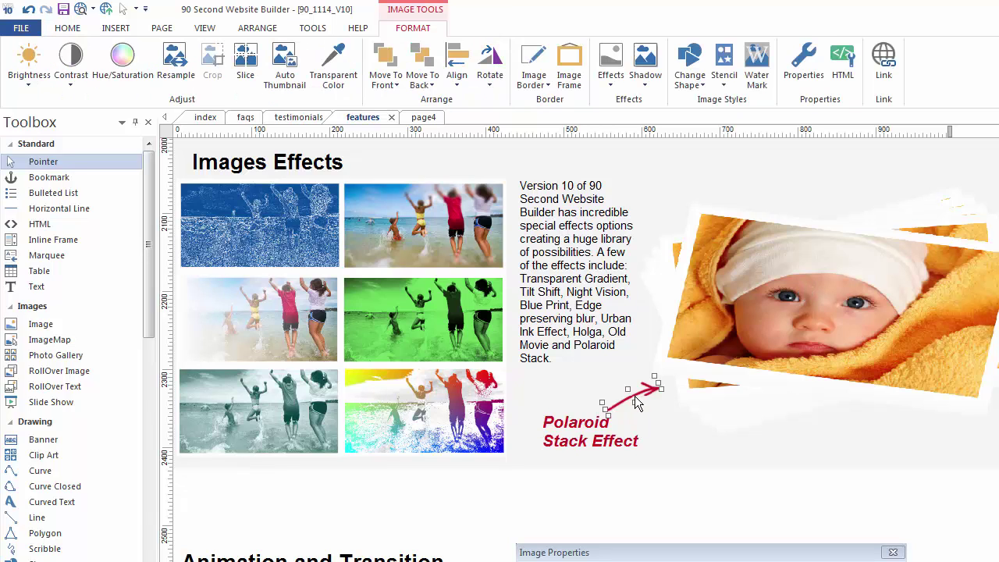
Select the Images Effects description text and slightly adjust its box width from the right edge.
left_click(557, 308)
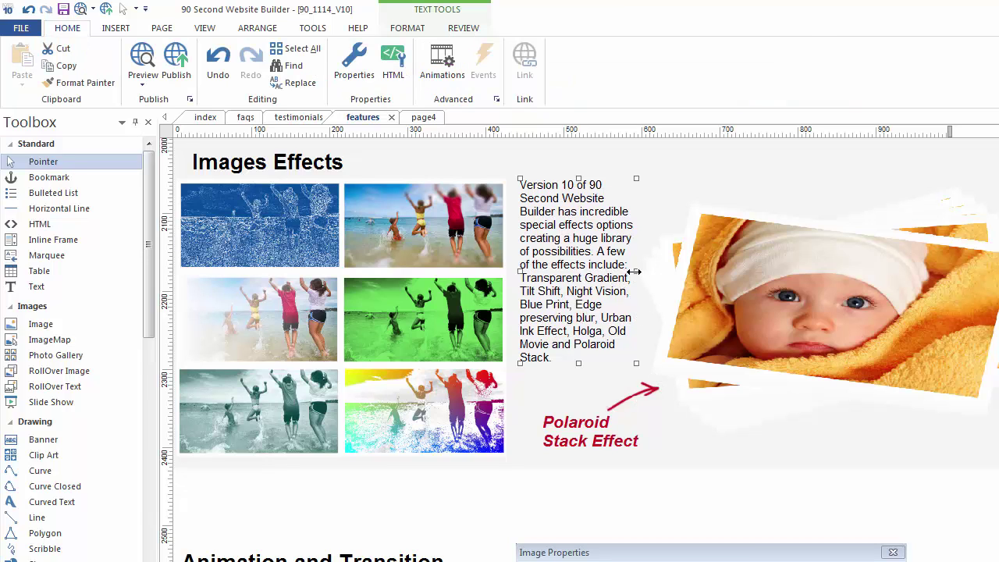
mouse_move(636, 271)
left_mouse_down()
mouse_move(597, 268)
mouse_move(698, 275)
mouse_move(795, 227)
mouse_move(859, 219)
mouse_move(632, 255)
left_mouse_up()
left_click(869, 274)
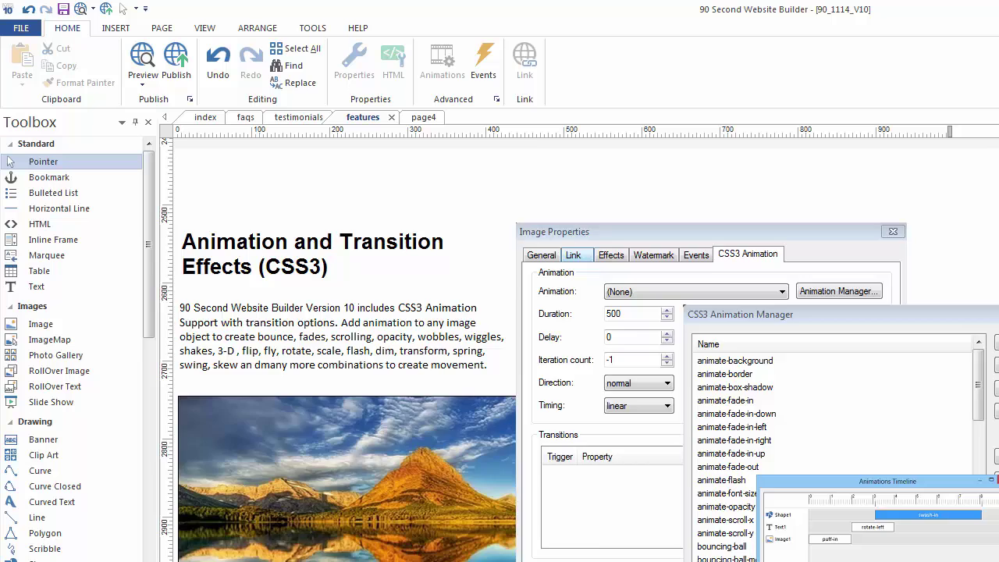
Examine the remaining sections of the features page down to Connect with Social Media Bookmarks and Feeds, and return to the index page.
scroll(380, 230, "down", 5)
scroll(569, 363, "down", 4)
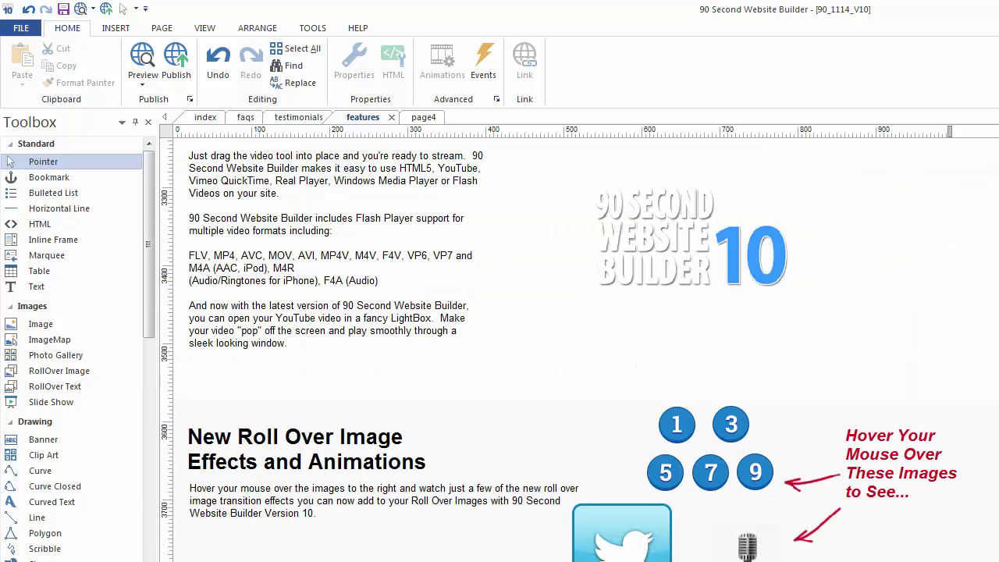
scroll(547, 351, "down", 12)
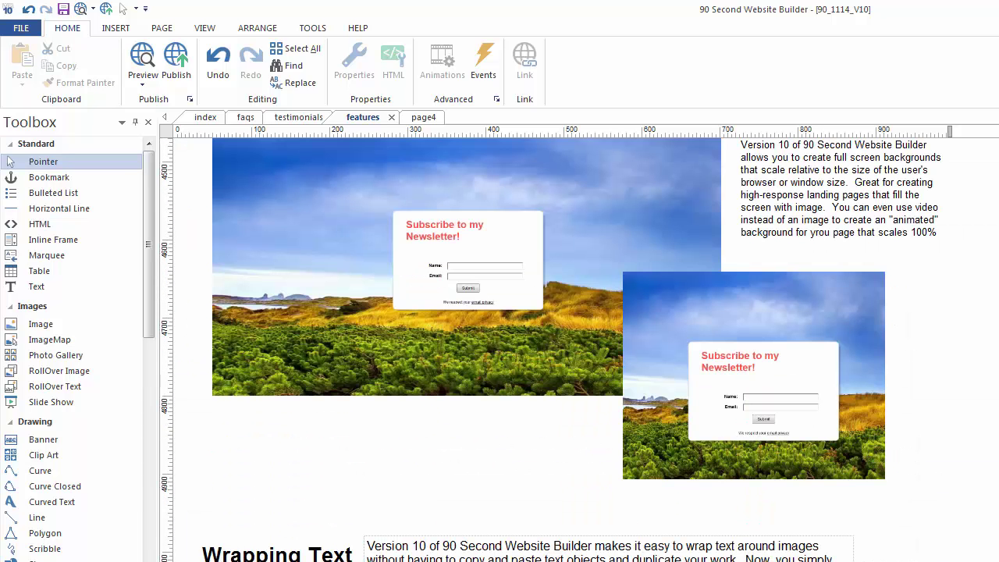
scroll(550, 350, "down", 5)
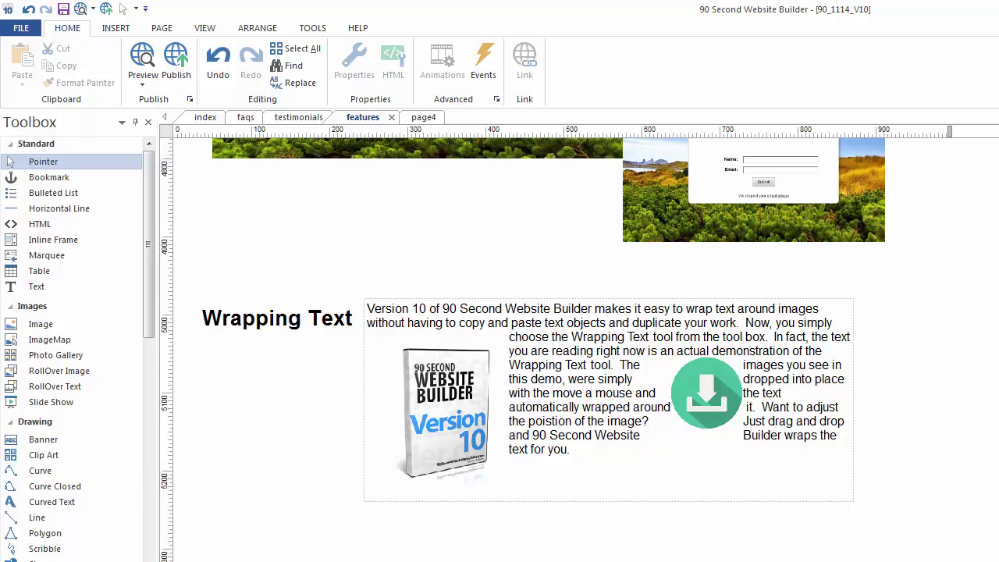
scroll(550, 349, "down", 15)
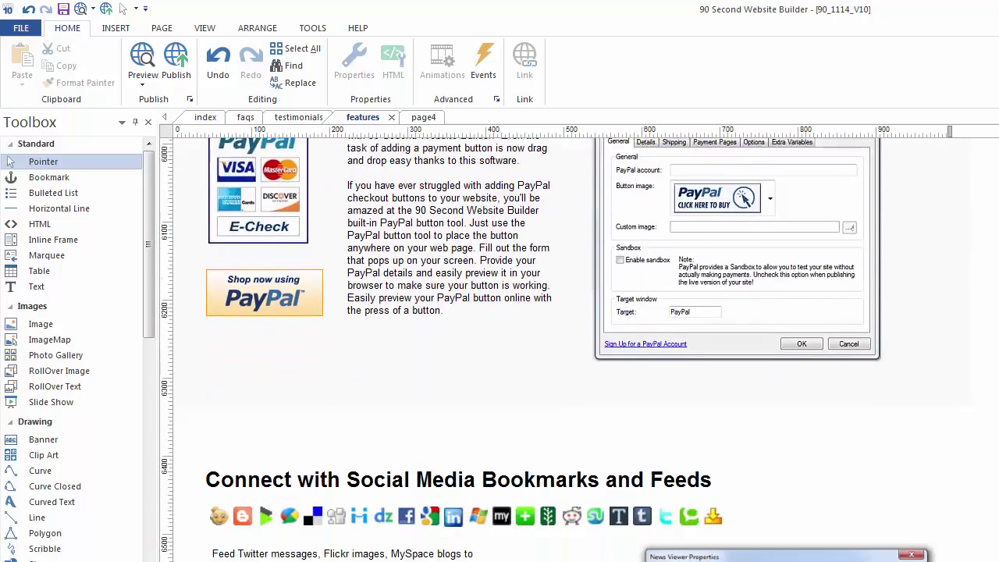
scroll(550, 349, "down", 5)
scroll(550, 349, "down", 10)
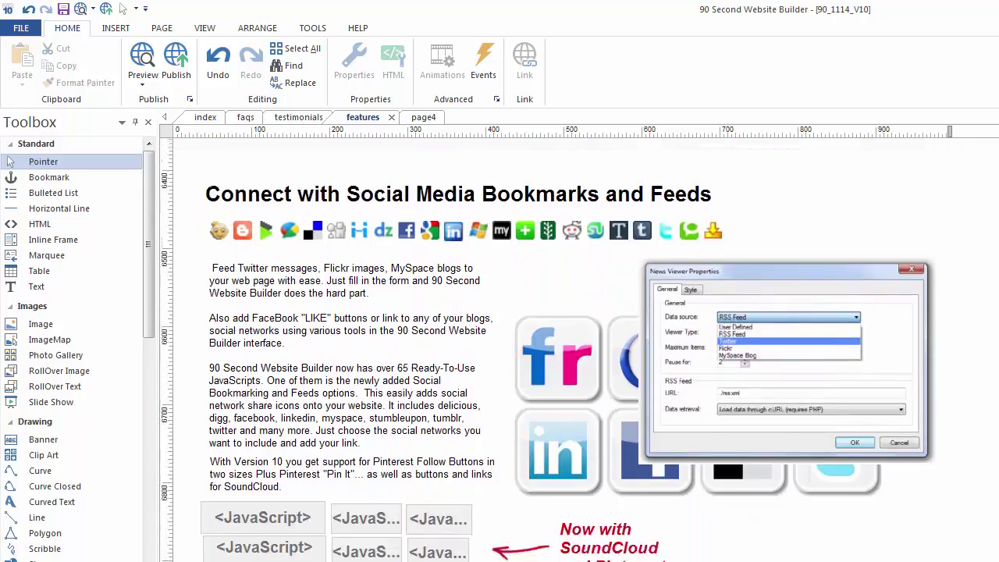
key("ctrl+Home")
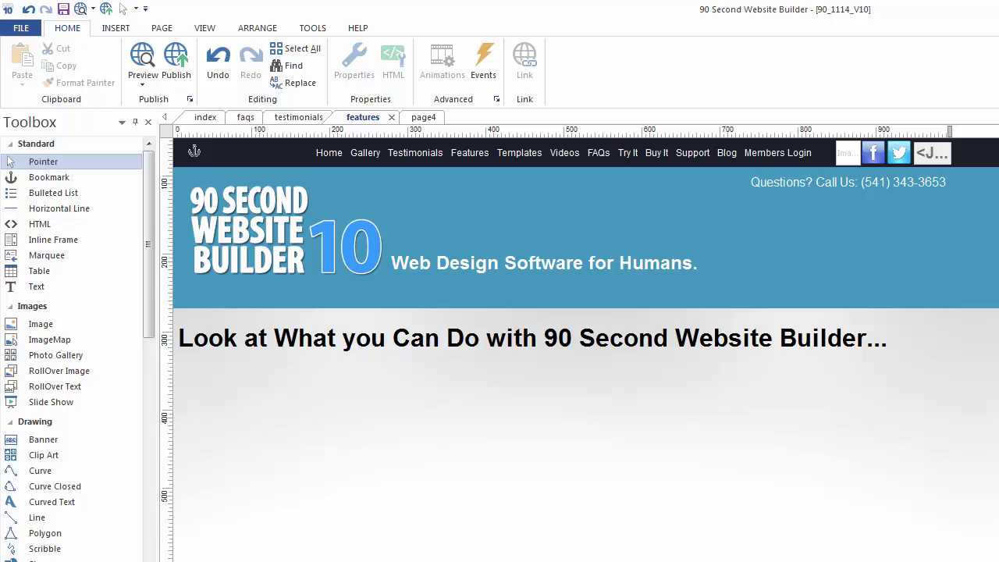
left_click(206, 117)
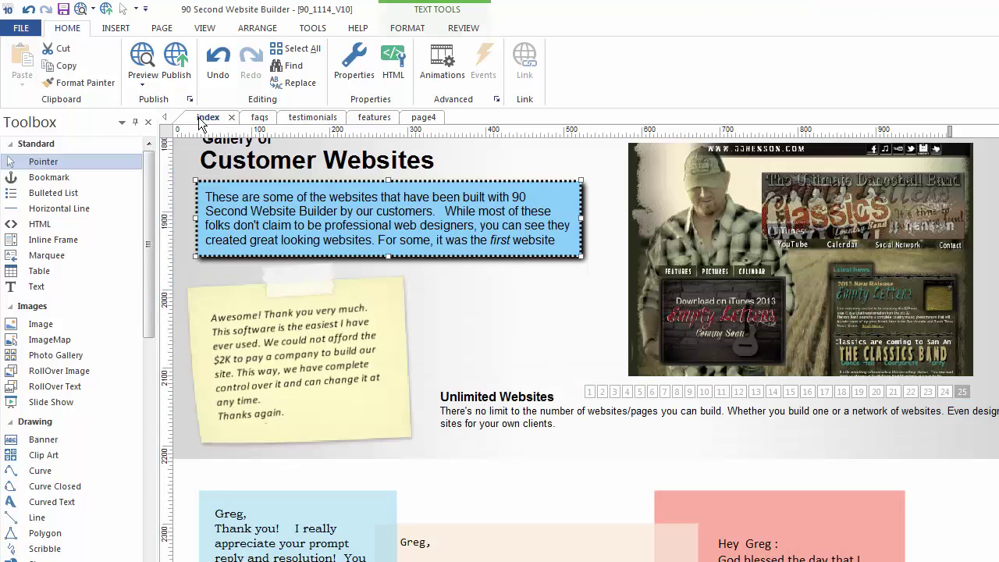